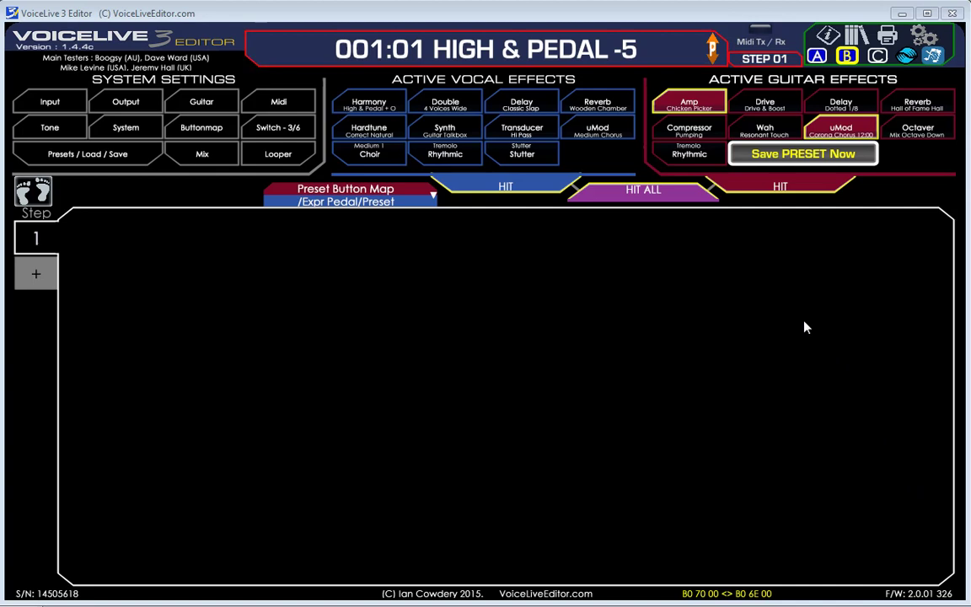
# - Delete the TEST 1 setlist in SetLists Management
pyautogui.click(933, 57)
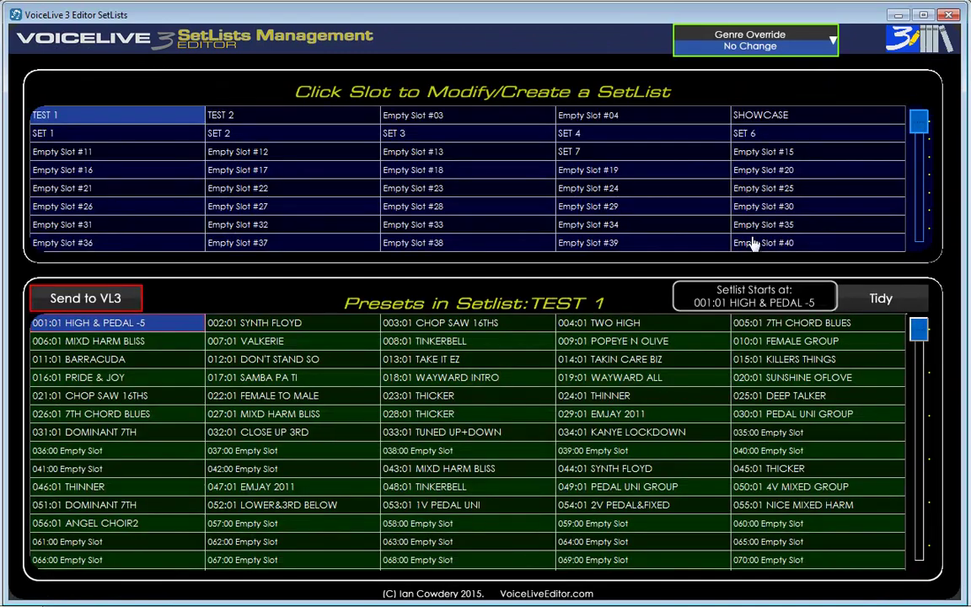
pyautogui.rightClick(93, 124)
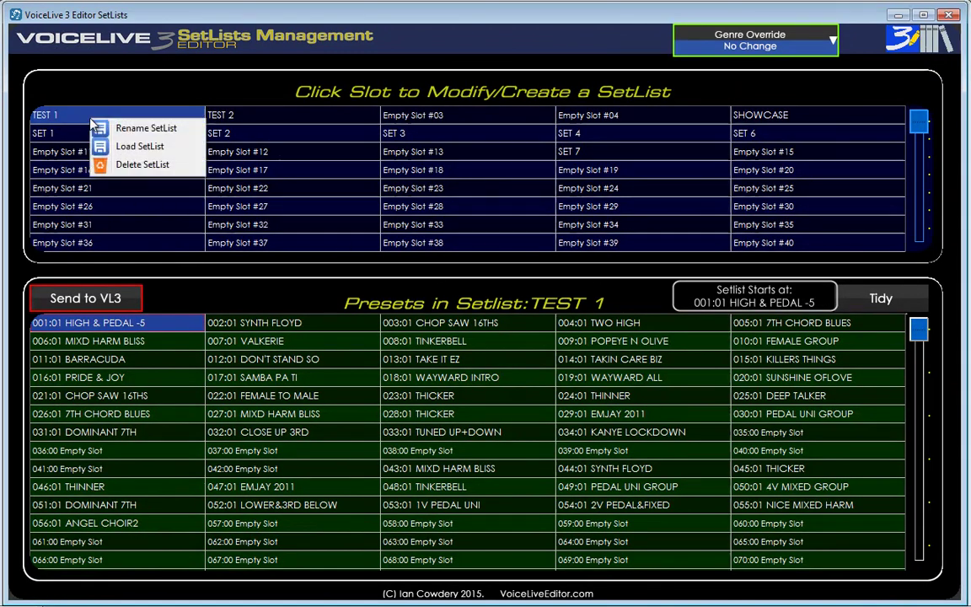
pyautogui.click(134, 161)
pyautogui.click(136, 160)
# - Delete the TEST 2 setlist, leaving Empty Slot #02
pyautogui.click(226, 119)
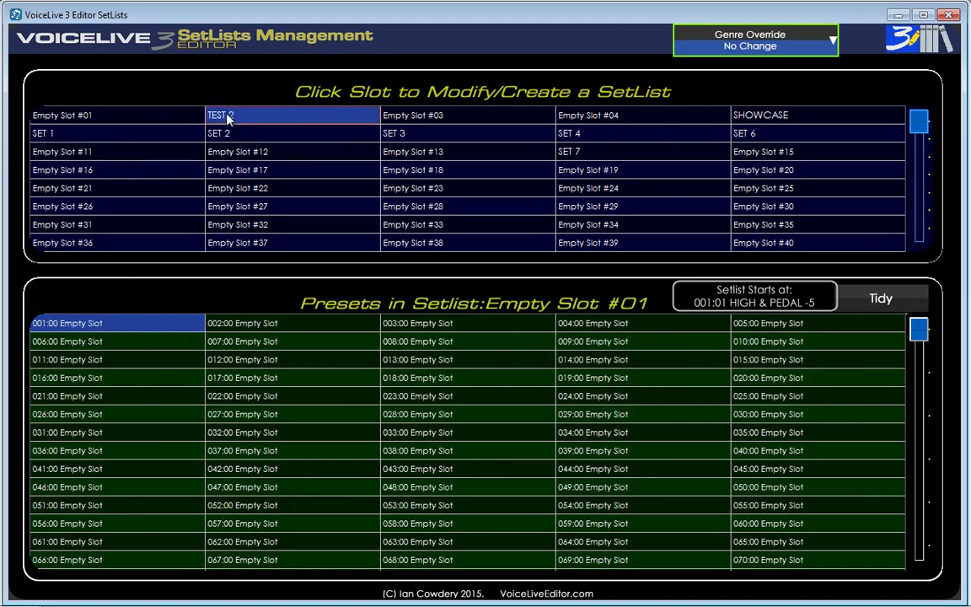
pyautogui.rightClick(226, 119)
pyautogui.click(257, 159)
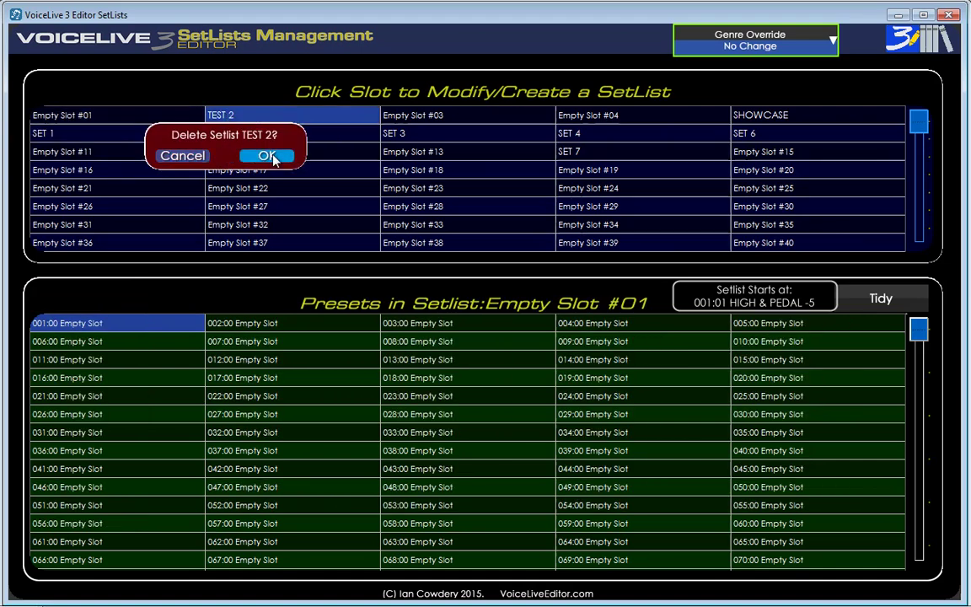
pyautogui.click(265, 156)
pyautogui.click(98, 122)
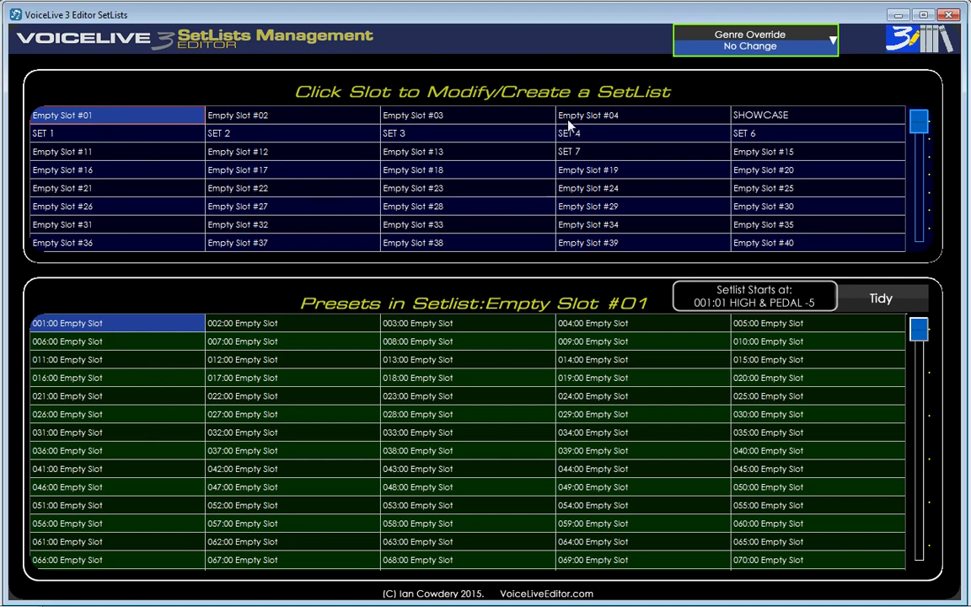
# - Select and copy library presets 0003 to 0019 in the Librarian
pyautogui.click(935, 42)
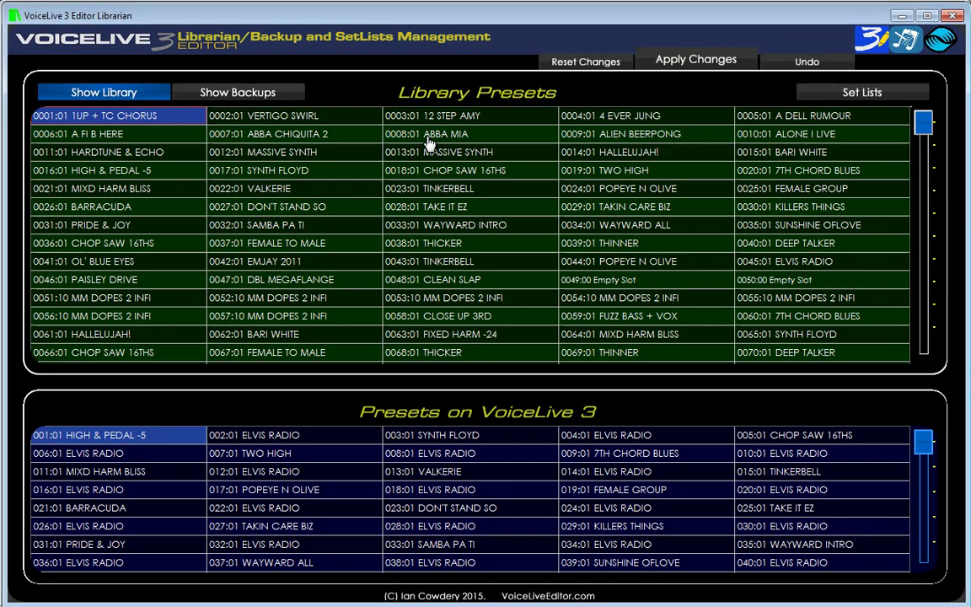
pyautogui.moveTo(436, 125); pyautogui.dragTo(626, 175)
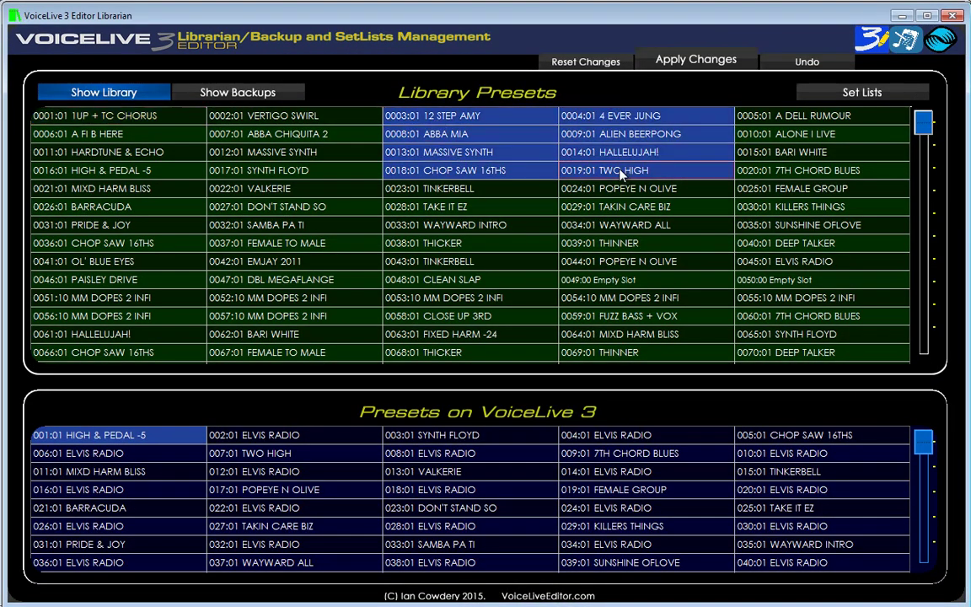
pyautogui.rightClick(622, 172)
pyautogui.press('Escape')
# - Paste the copied presets into Empty Slot #01 starting at position 001
pyautogui.click(862, 92)
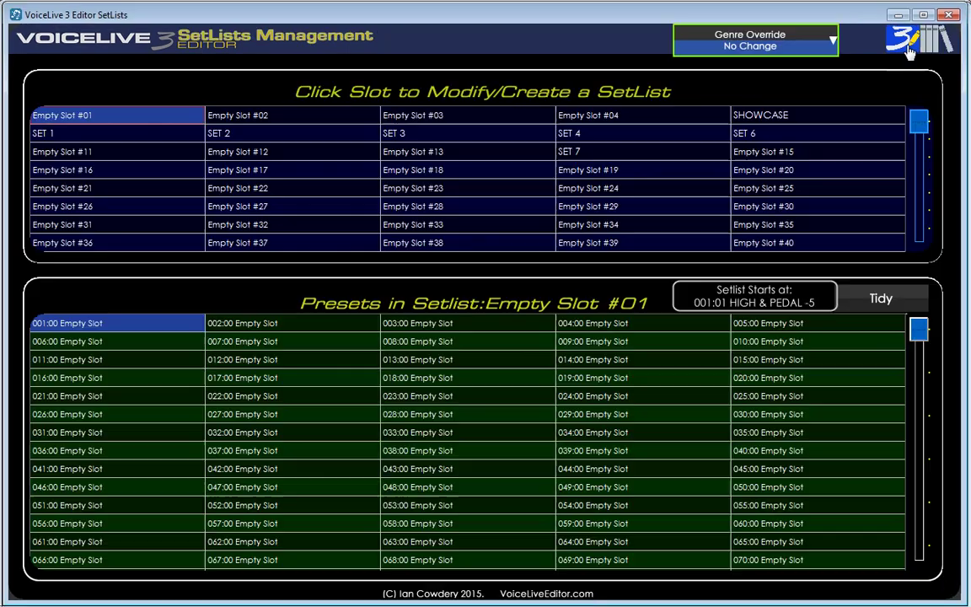
pyautogui.rightClick(99, 323)
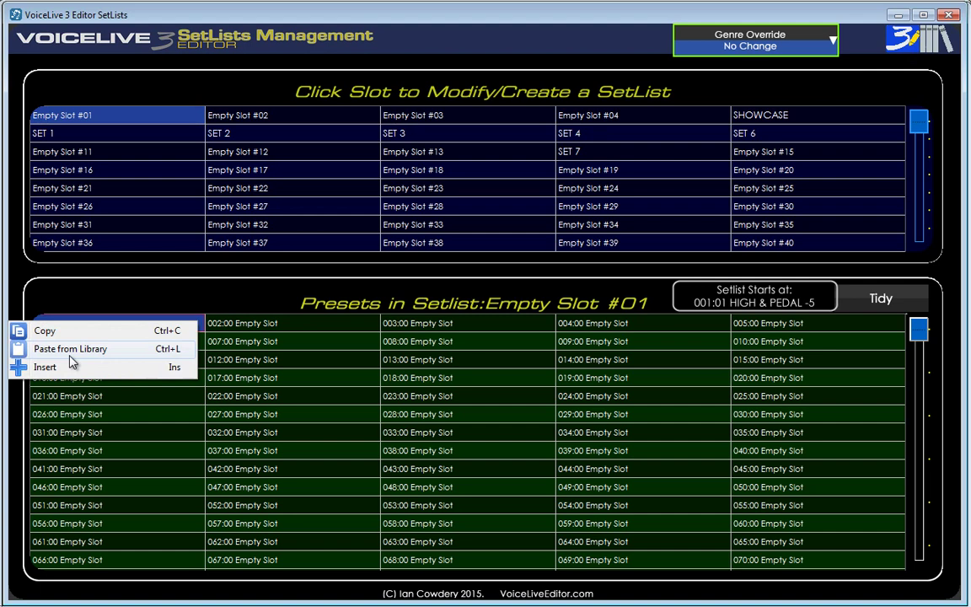
pyautogui.click(286, 324)
pyautogui.click(142, 326)
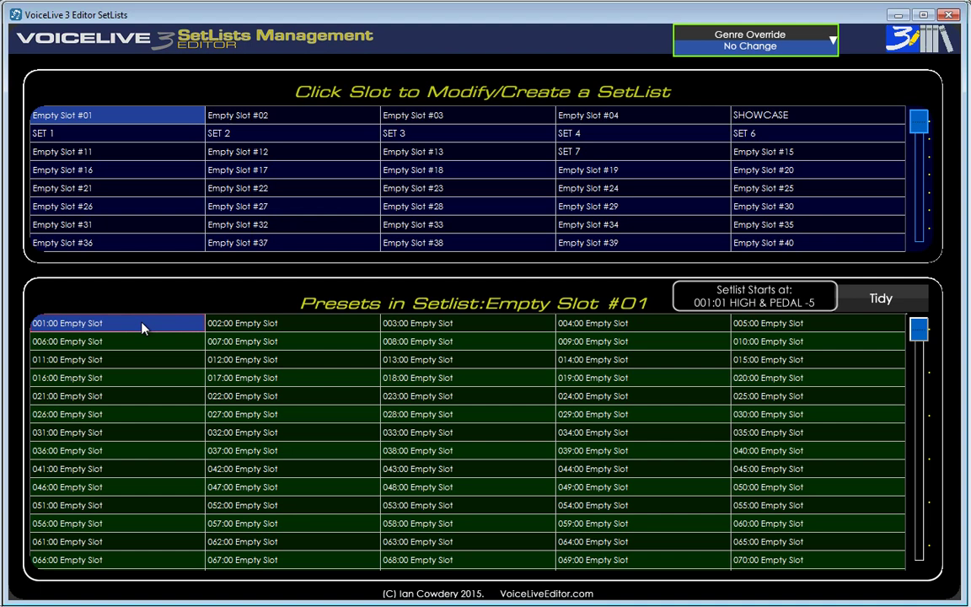
pyautogui.hotkey('ctrl', 'v')
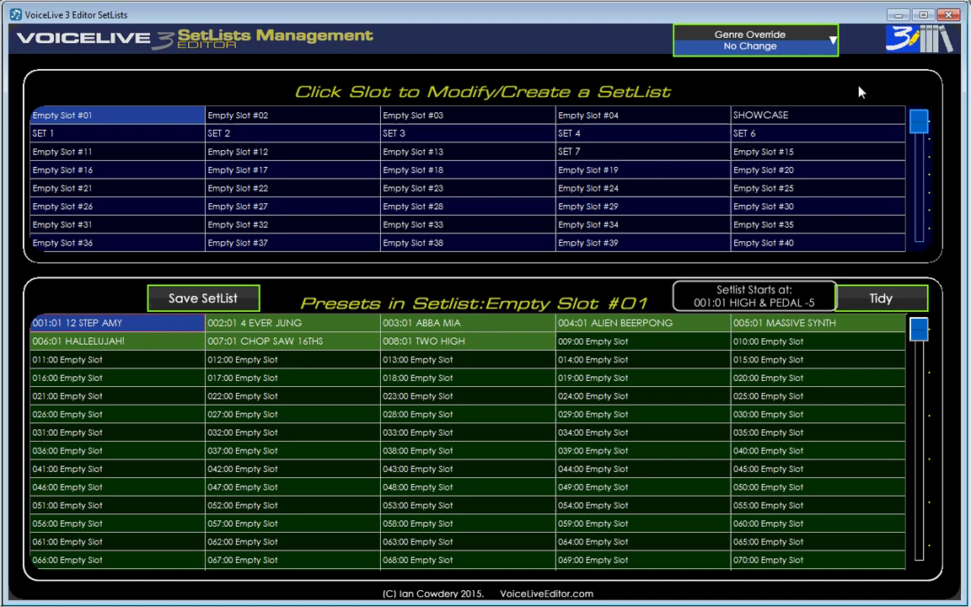
# - Copy SYNTH FLOYD and ELVIS RADIO (003:01, 008:01) from VoiceLive 3 into positions 016–017
pyautogui.click(939, 46)
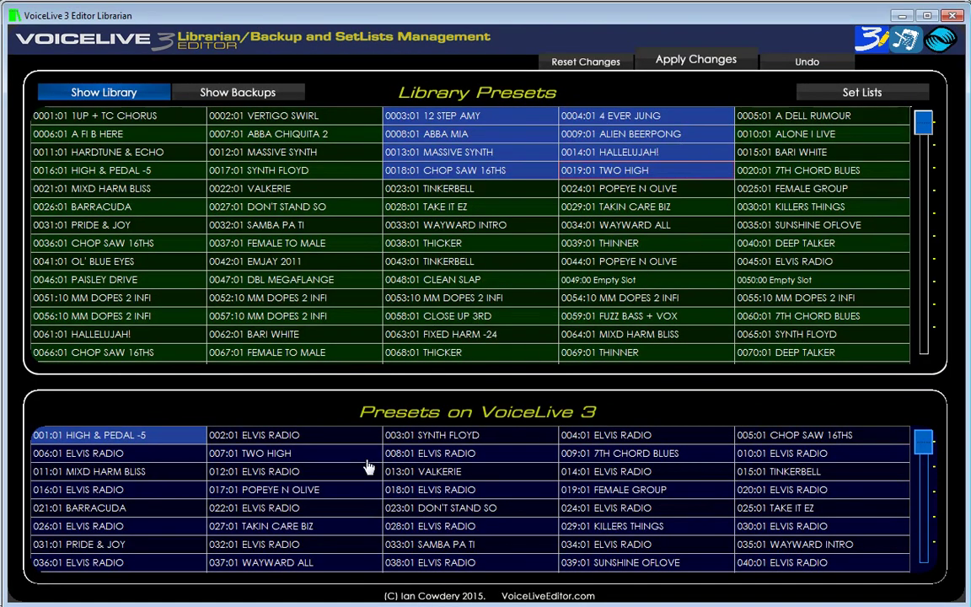
pyautogui.moveTo(438, 434); pyautogui.dragTo(459, 459)
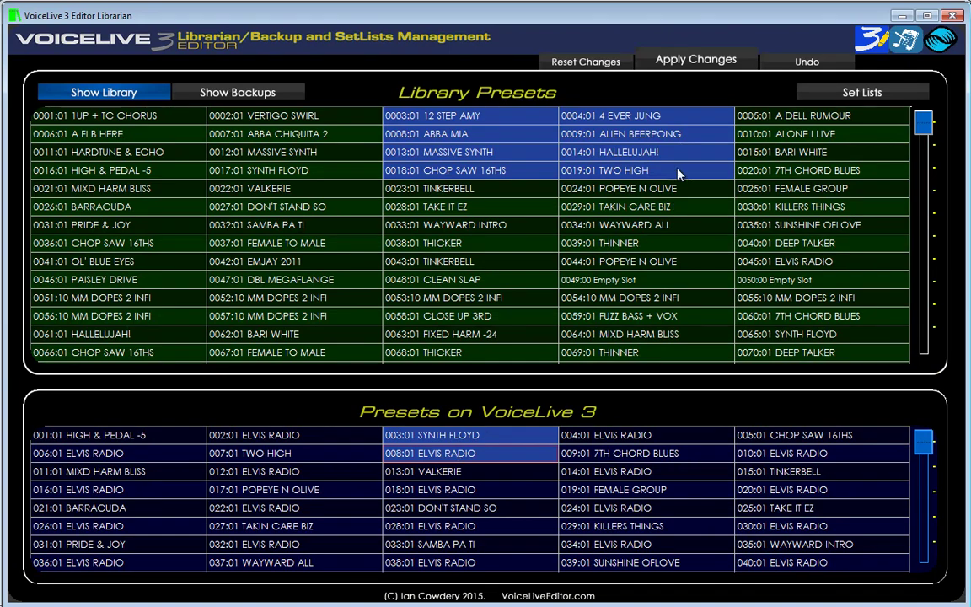
pyautogui.click(912, 46)
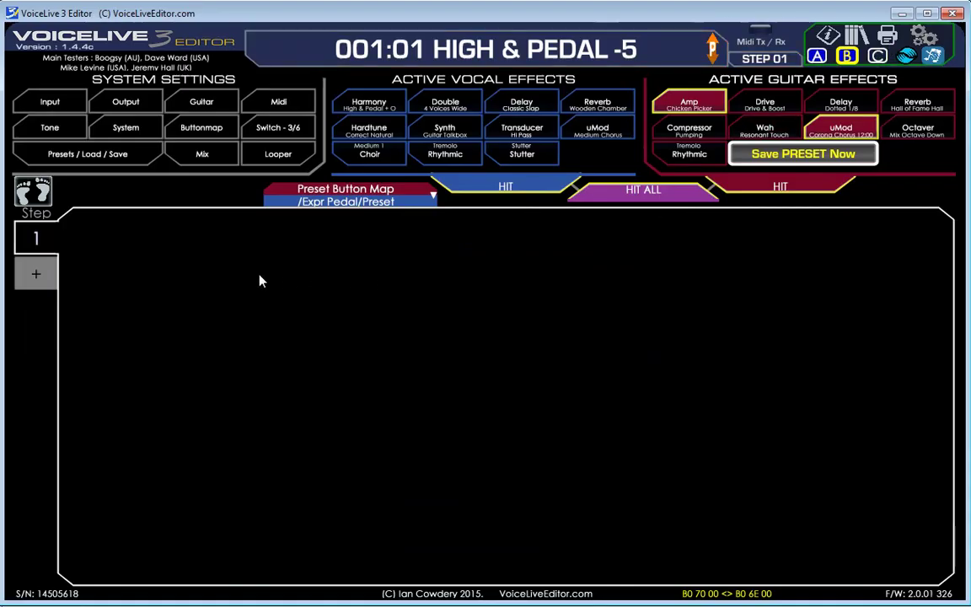
pyautogui.click(932, 57)
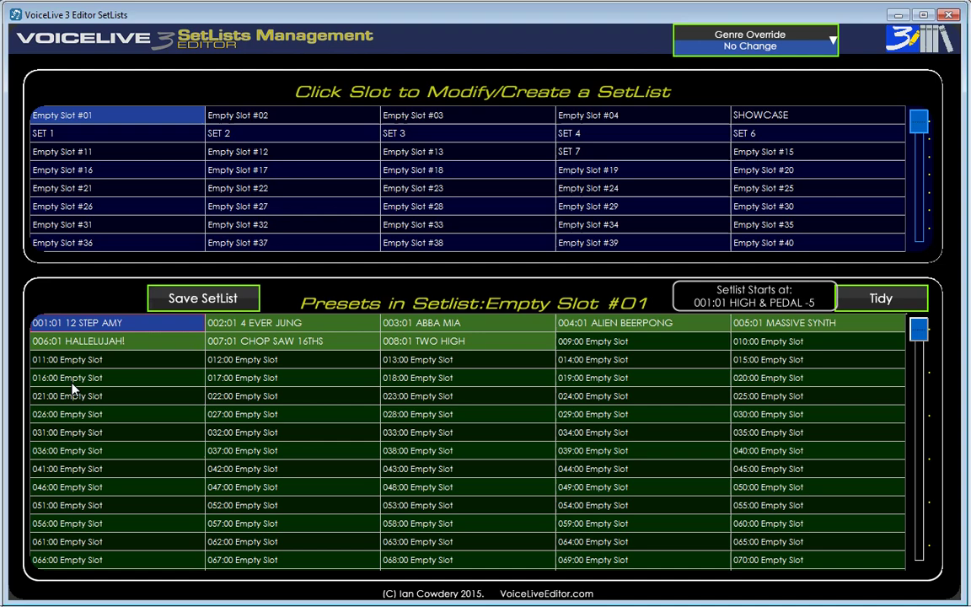
pyautogui.click(74, 381)
pyautogui.hotkey('ctrl', 'v')
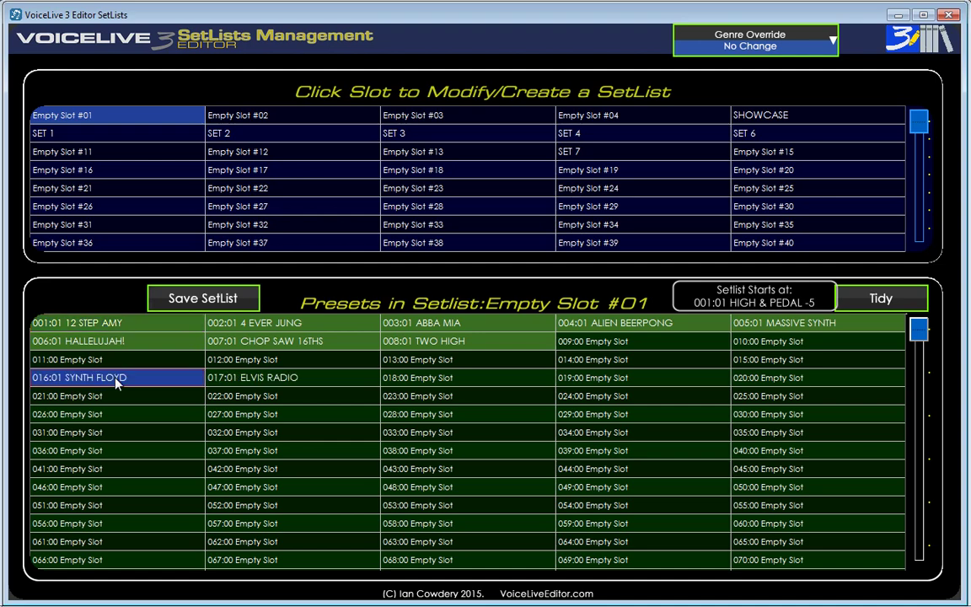
pyautogui.click(74, 414)
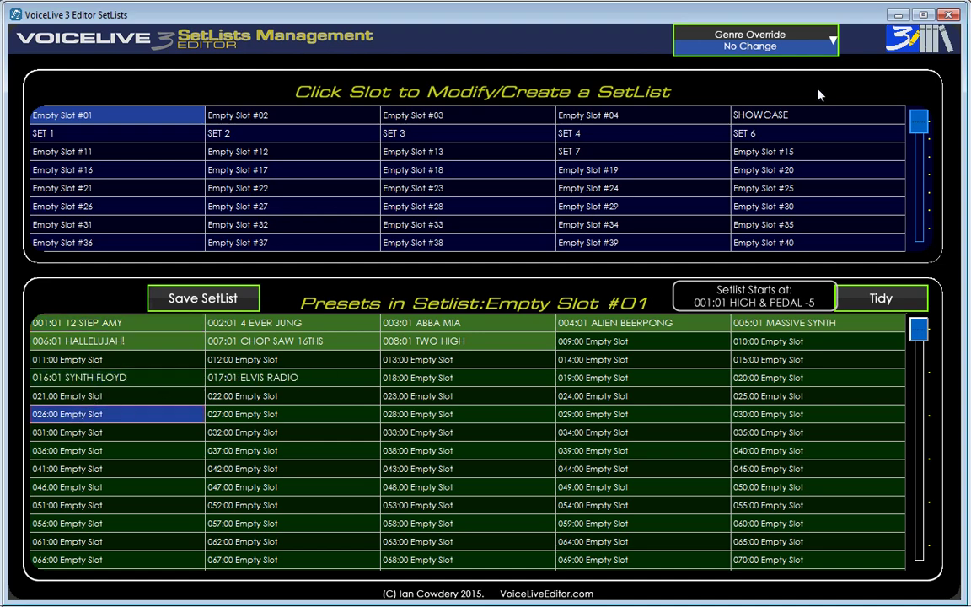
# - Copy DIGERI-VOICES through FEMALE TO MALE from the JULY 13 backup into positions 026–029
pyautogui.click(938, 48)
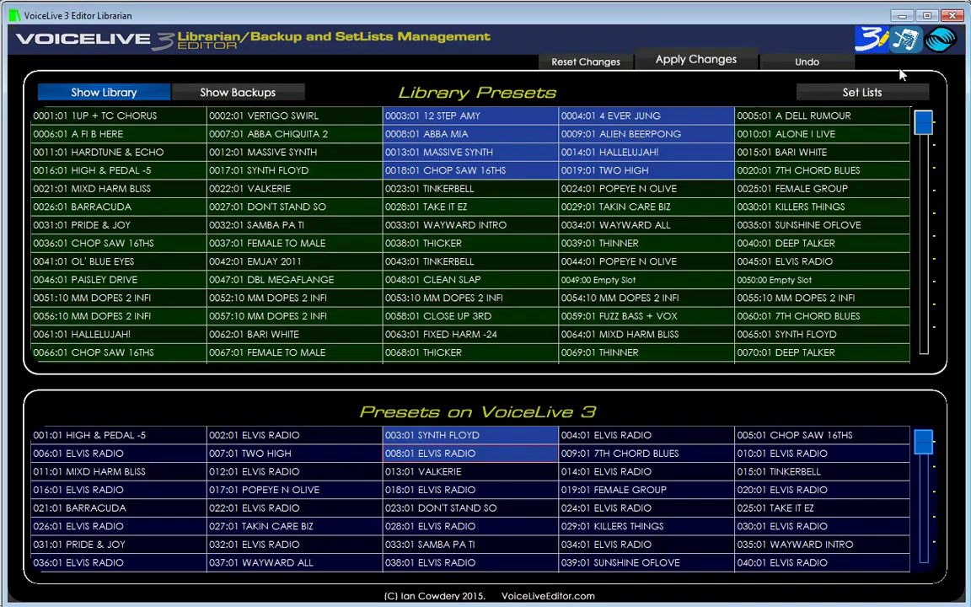
pyautogui.click(226, 96)
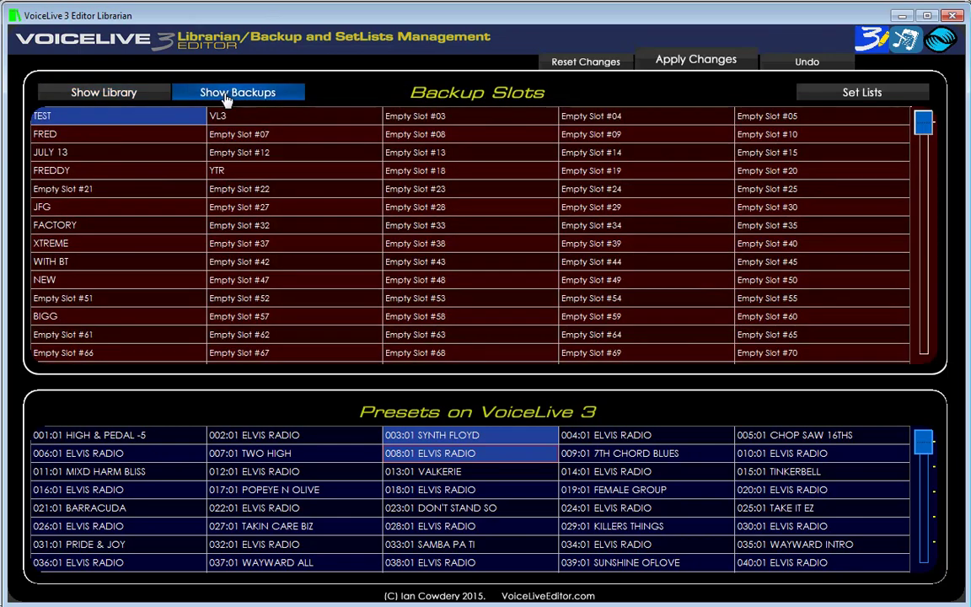
pyautogui.click(52, 153)
pyautogui.moveTo(113, 136); pyautogui.dragTo(98, 193)
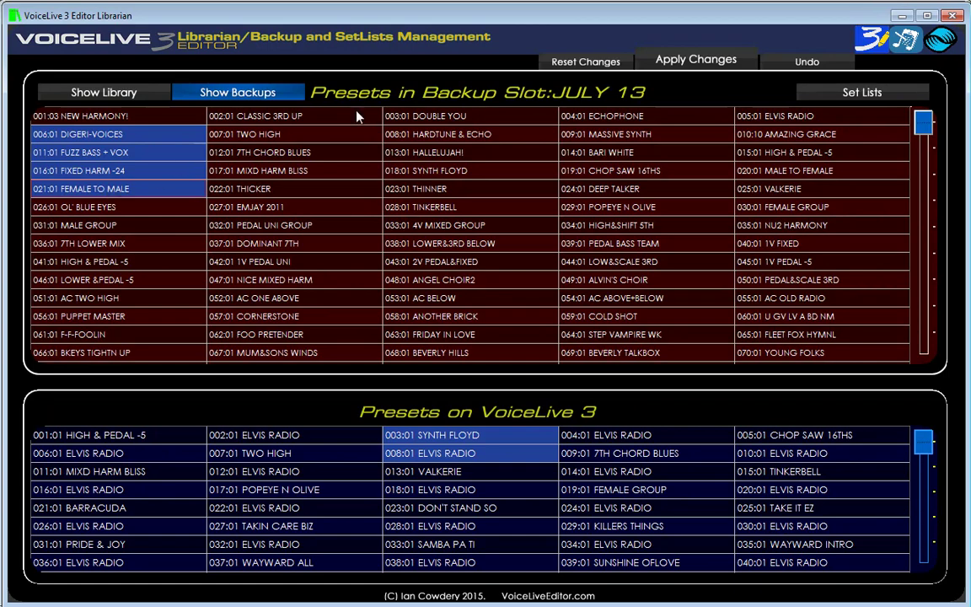
pyautogui.click(880, 46)
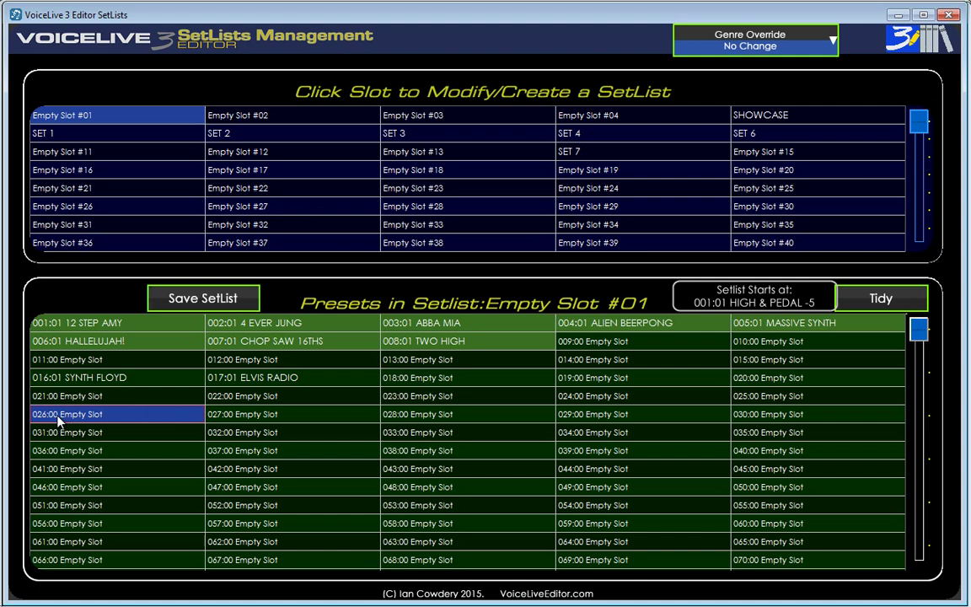
pyautogui.hotkey('ctrl', 'v')
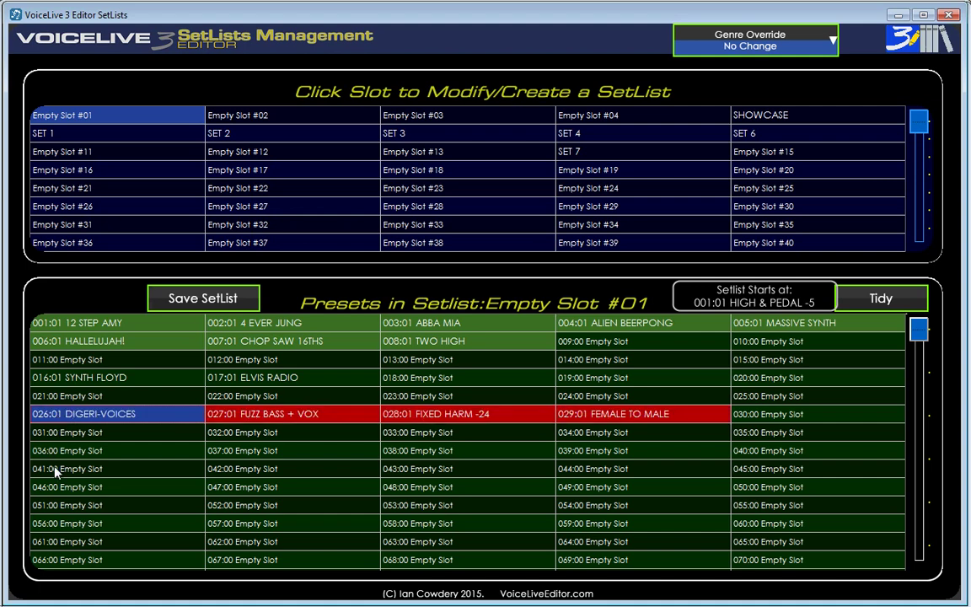
# - Copy KANYE LOCKDOWN through AUTOTUNE RADIO from the VoiceLive 2 Factory Bank into positions 051–054
pyautogui.click(55, 472)
pyautogui.click(941, 43)
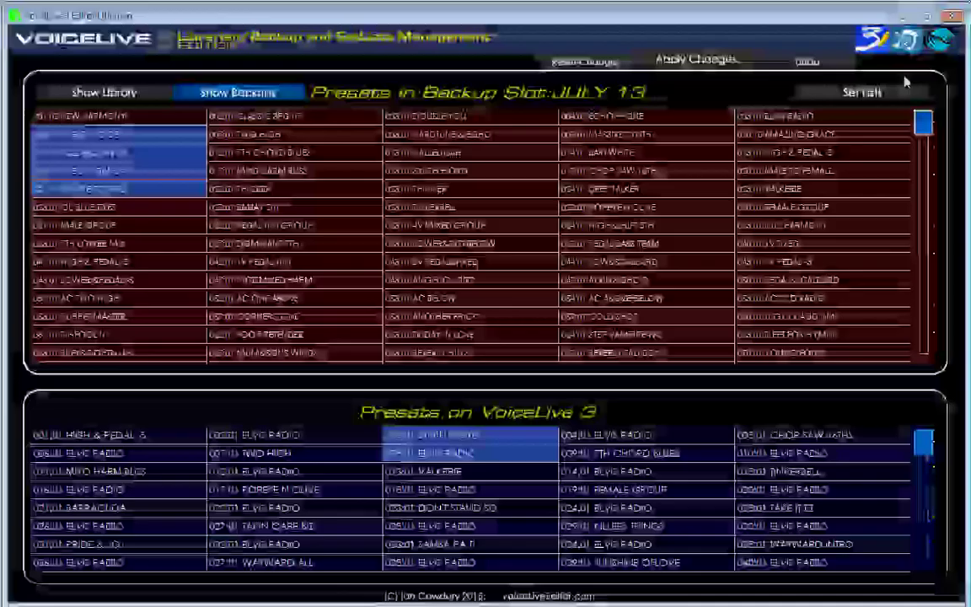
pyautogui.click(942, 42)
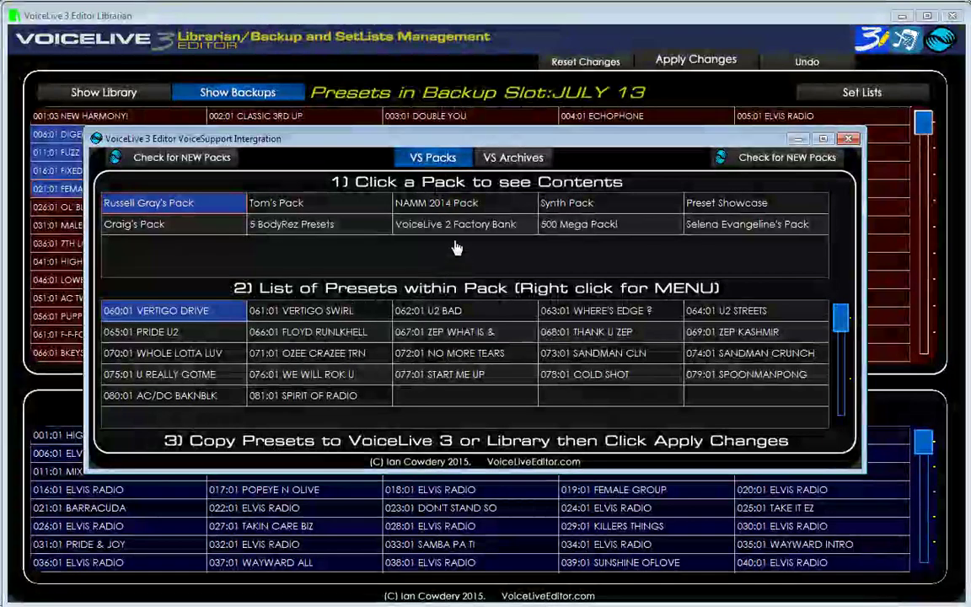
pyautogui.click(455, 224)
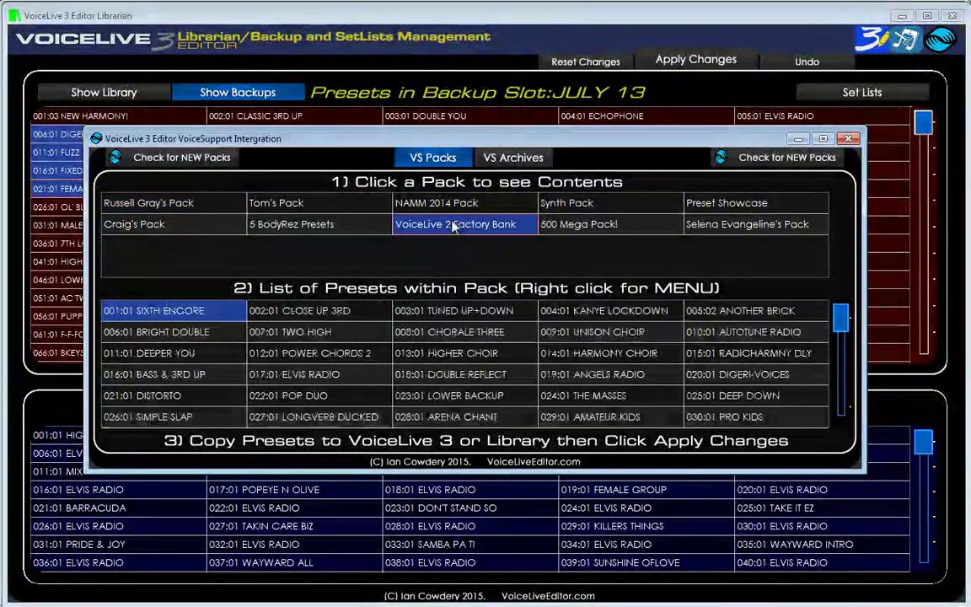
pyautogui.click(598, 311)
pyautogui.moveTo(670, 328); pyautogui.dragTo(736, 337)
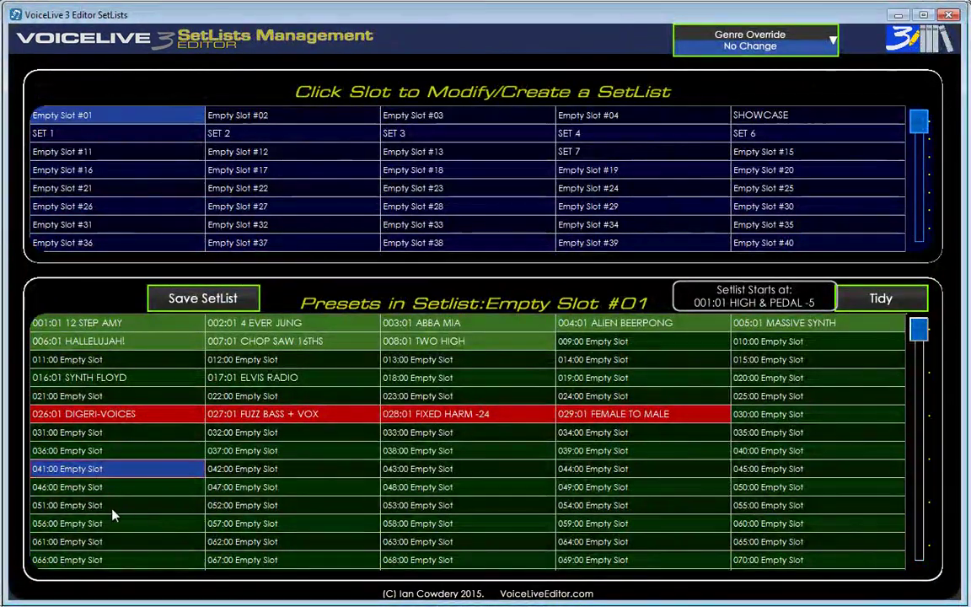
pyautogui.click(74, 508)
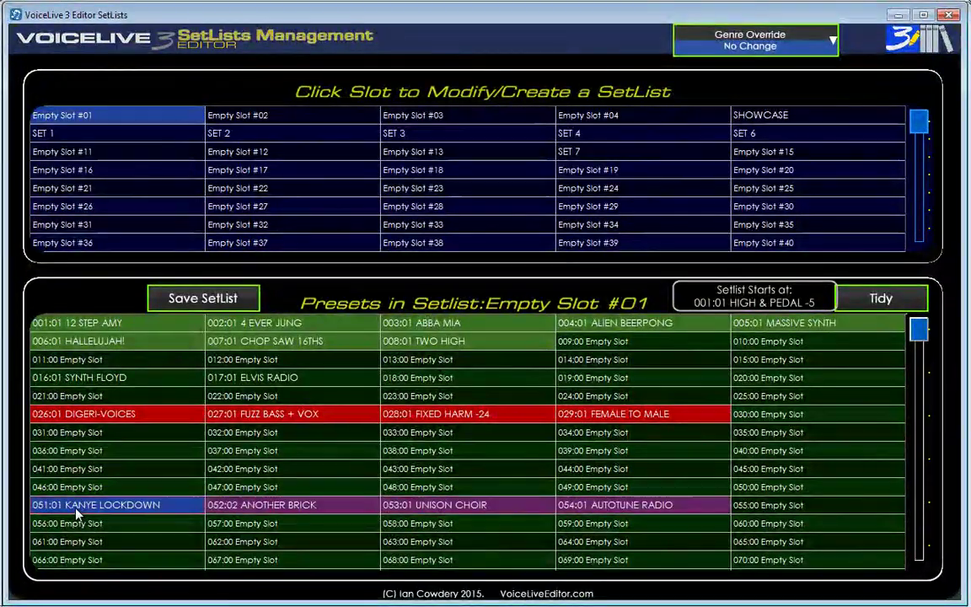
# - Copy TUNED UP+DOWN and CHORALE THREE from VS Archive 1 into slots 036–037
pyautogui.click(948, 47)
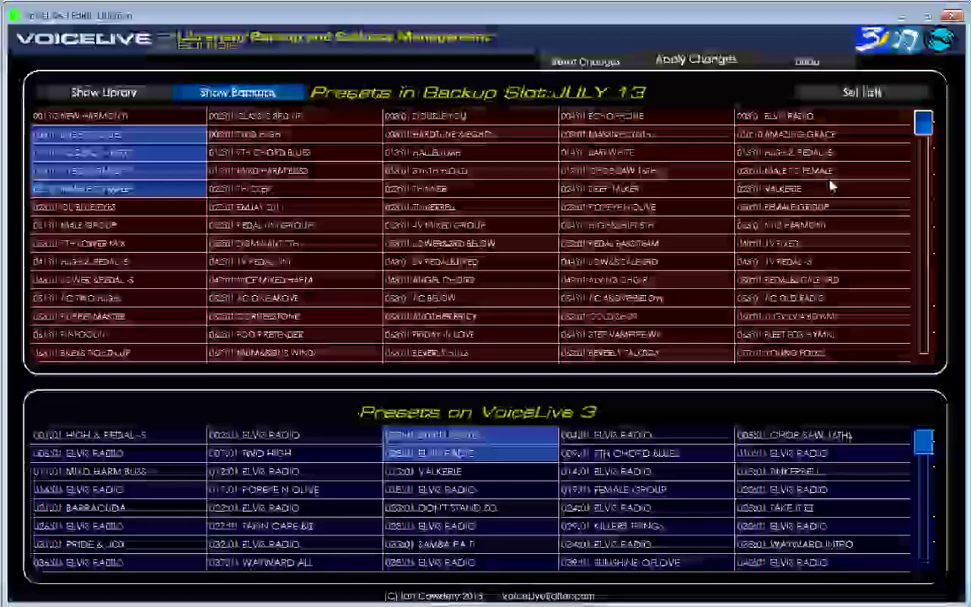
pyautogui.click(940, 43)
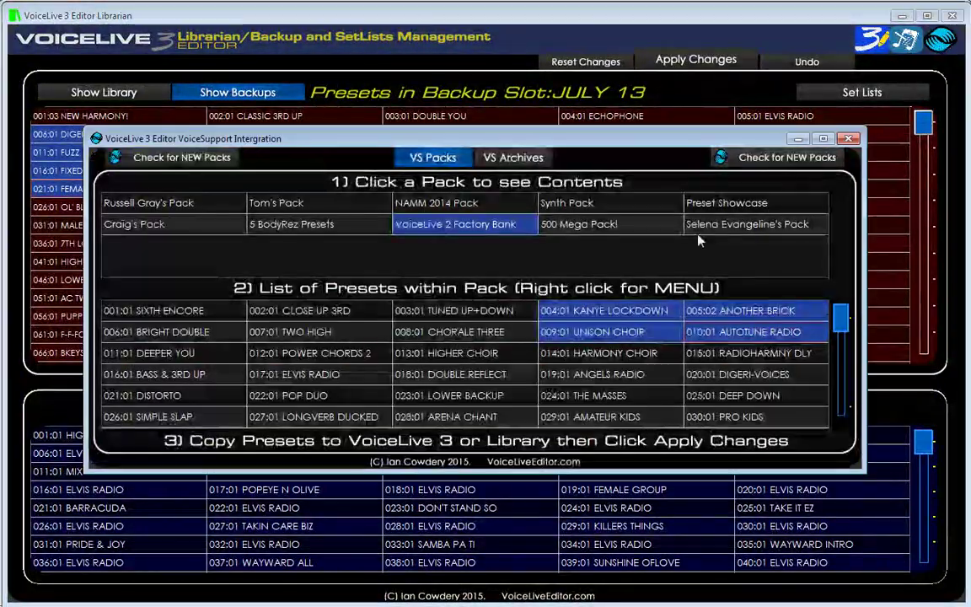
pyautogui.click(502, 160)
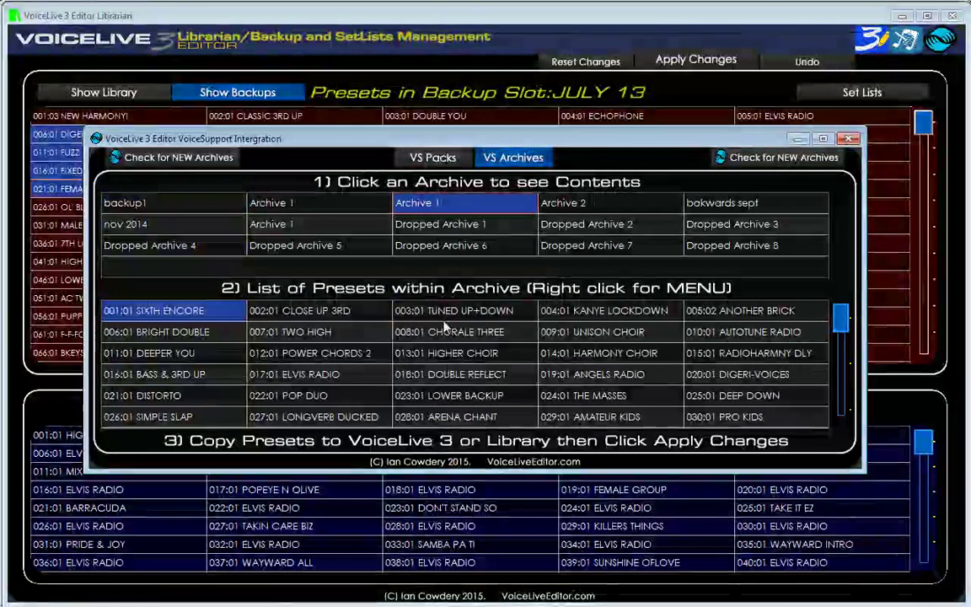
pyautogui.moveTo(444, 312); pyautogui.dragTo(445, 332)
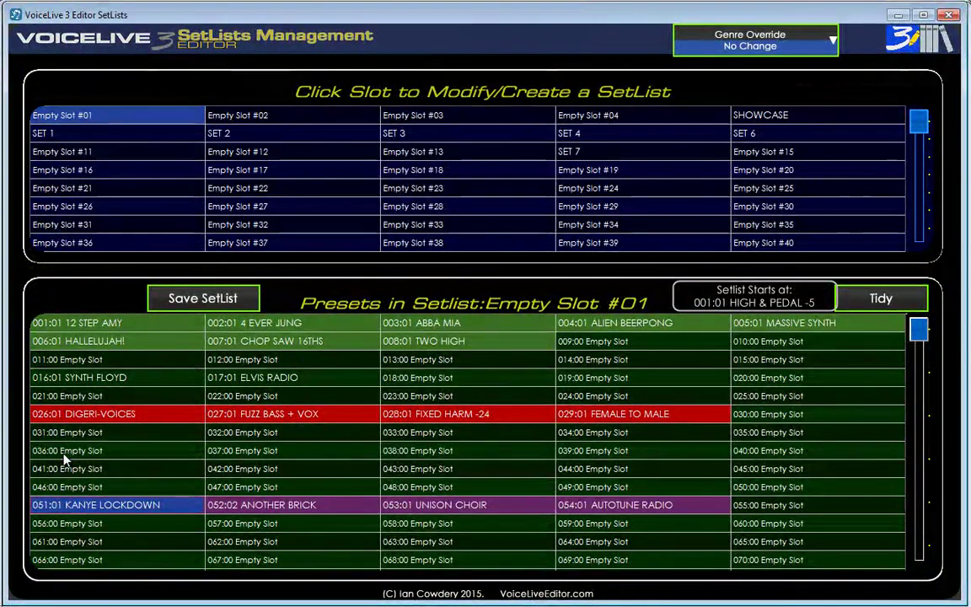
pyautogui.click(65, 450)
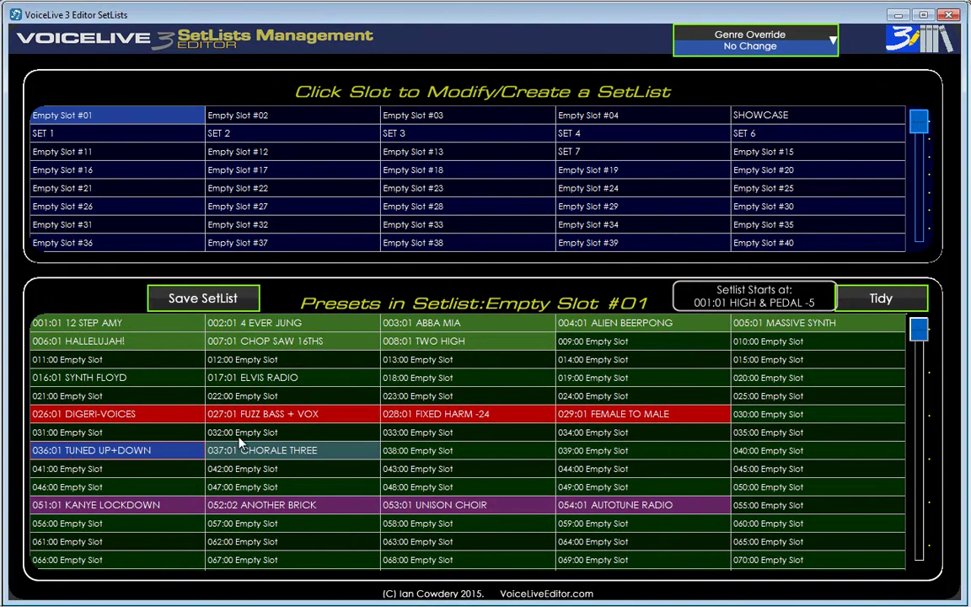
# - Tidy the setlist so its twenty presets fill slots 001–020
pyautogui.click(860, 300)
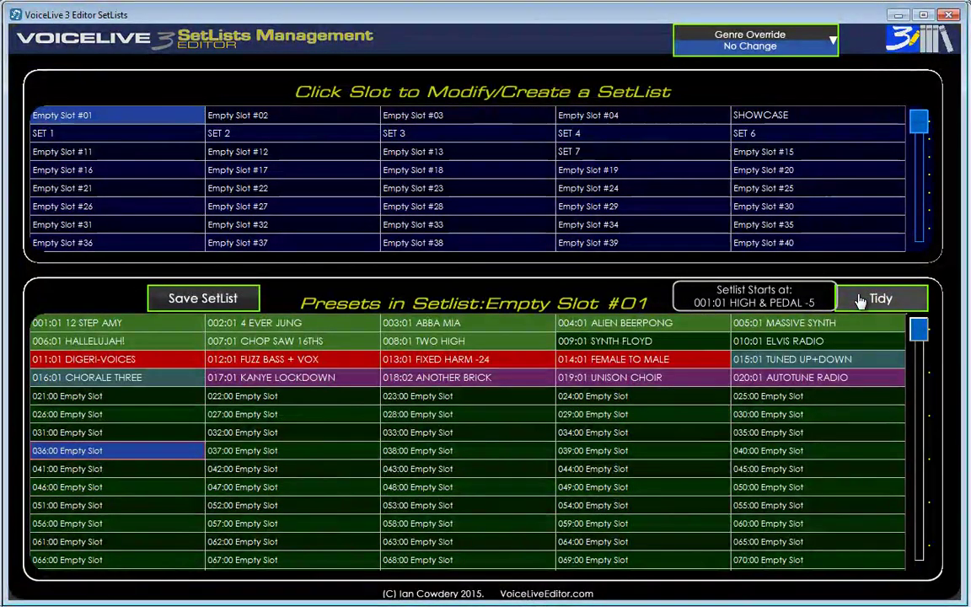
pyautogui.click(281, 433)
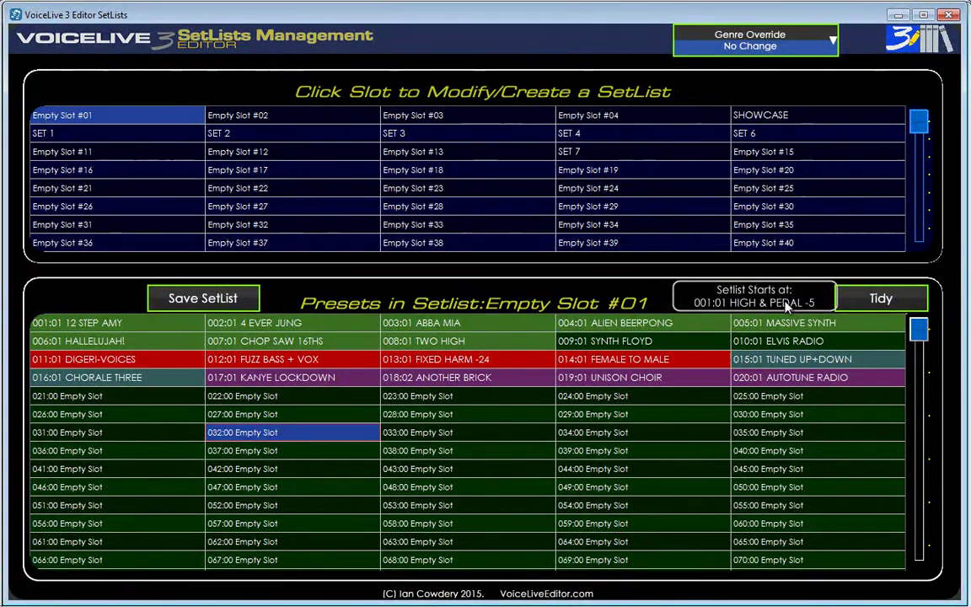
pyautogui.moveTo(786, 307)
# - Set library preset 0015:01 BARI WHITE as the setlist padding preset
pyautogui.click(927, 42)
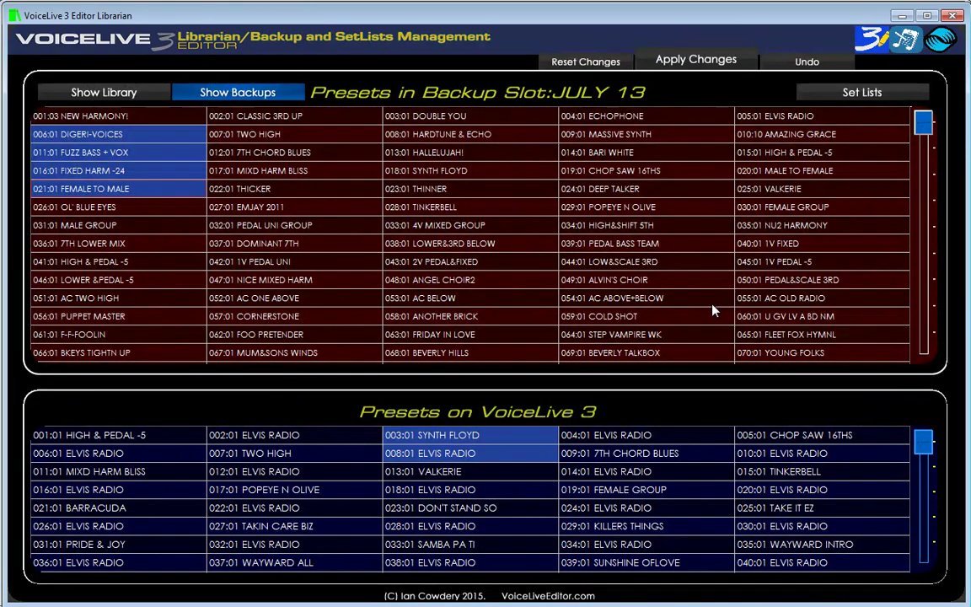
pyautogui.click(99, 94)
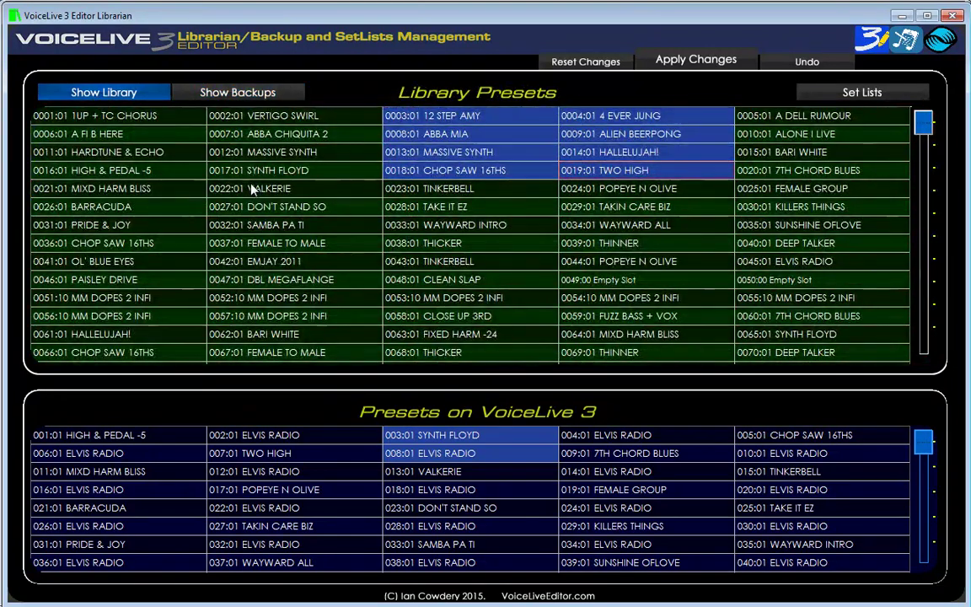
pyautogui.click(780, 157)
pyautogui.rightClick(781, 157)
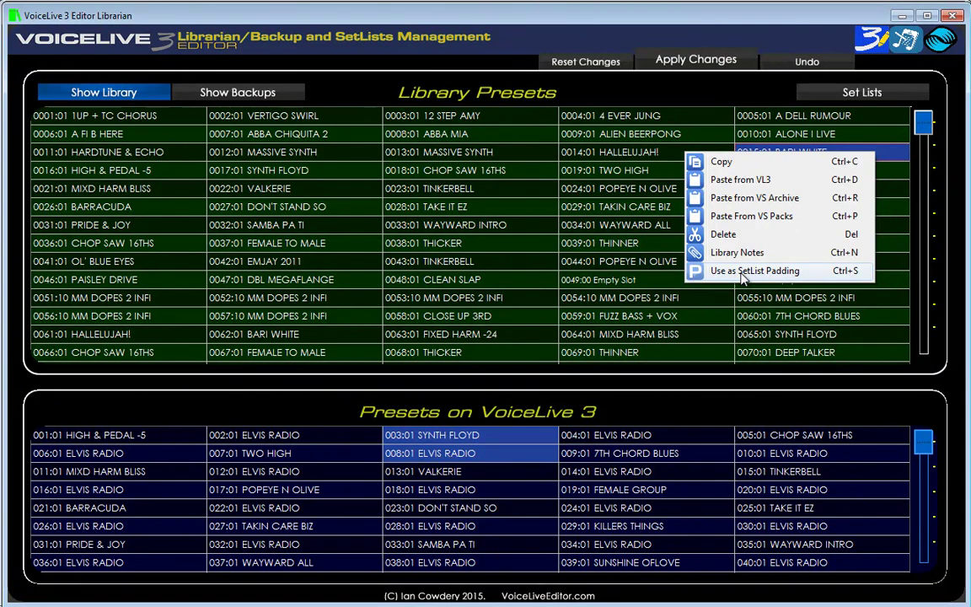
pyautogui.click(741, 271)
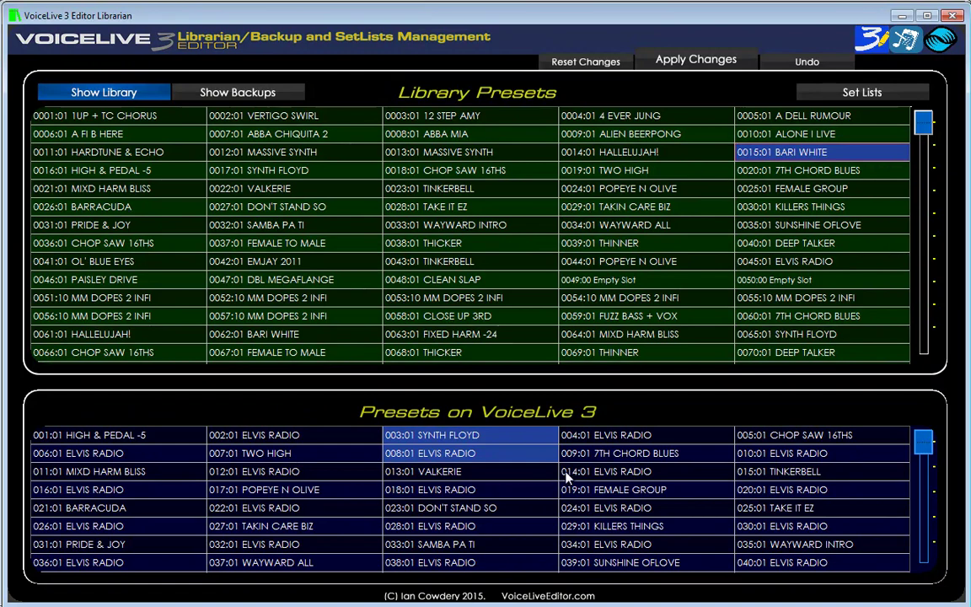
# - Check the options for ELVIS RADIO at 024, then go back to SetLists Management
pyautogui.click(638, 510)
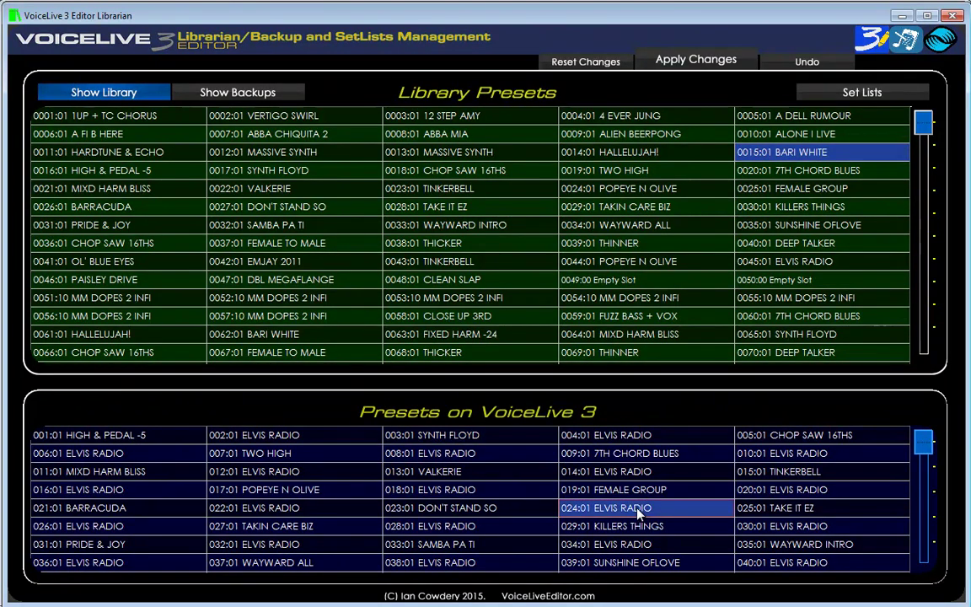
pyautogui.rightClick(638, 510)
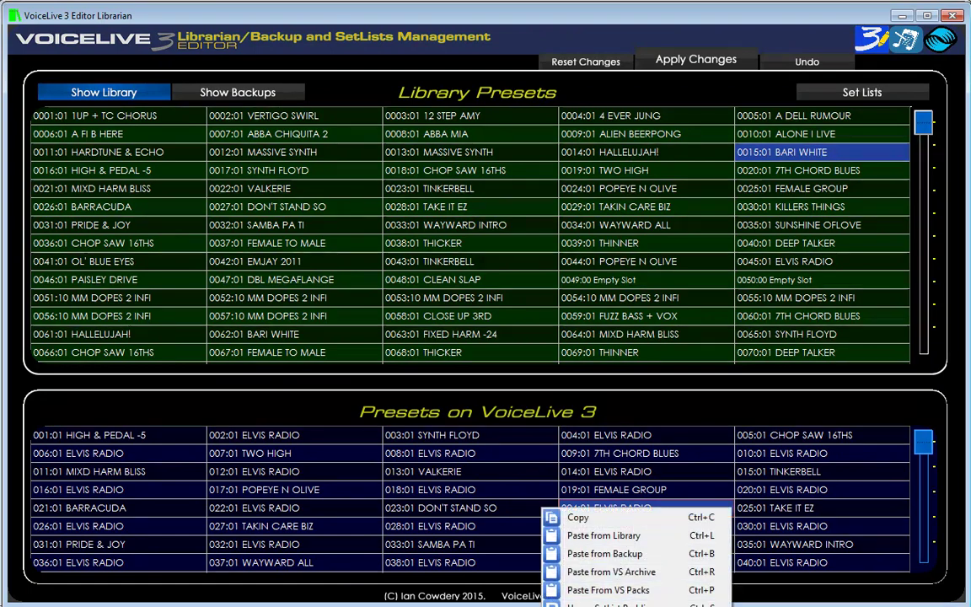
pyautogui.click(674, 513)
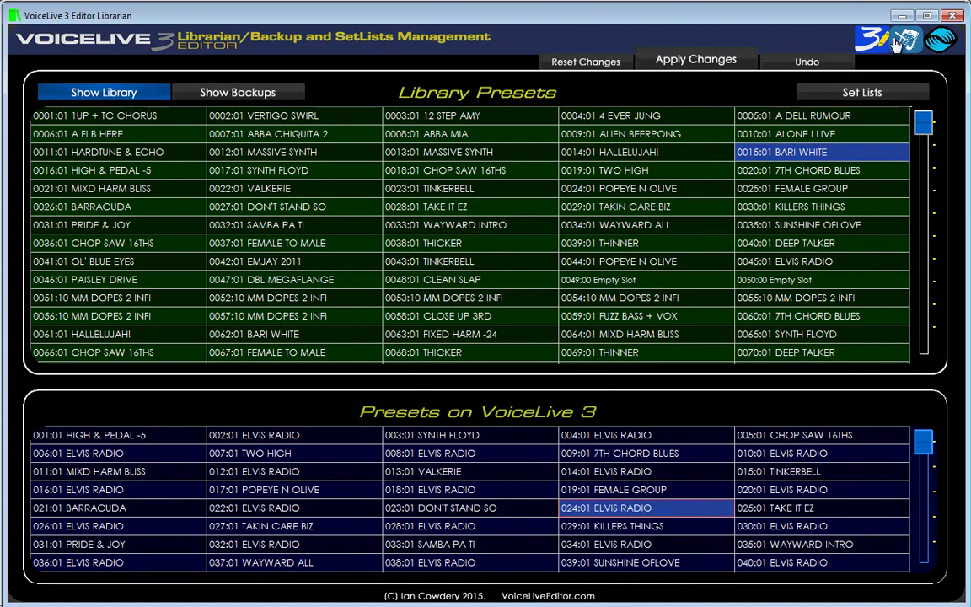
pyautogui.click(861, 92)
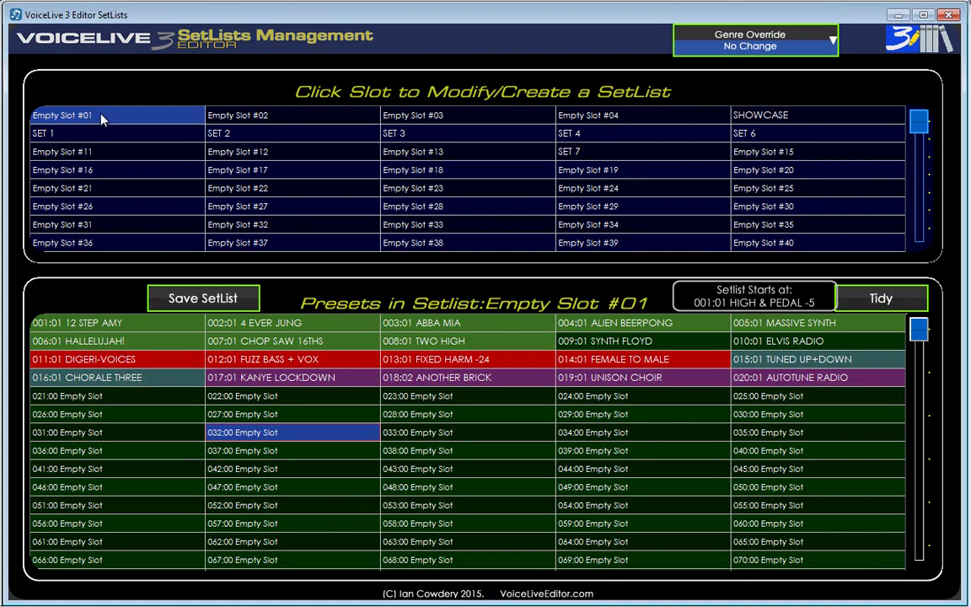
# - Save Empty Slot #01's setlist under the name 'TEST'
pyautogui.rightClick(74, 105)
pyautogui.click(126, 125)
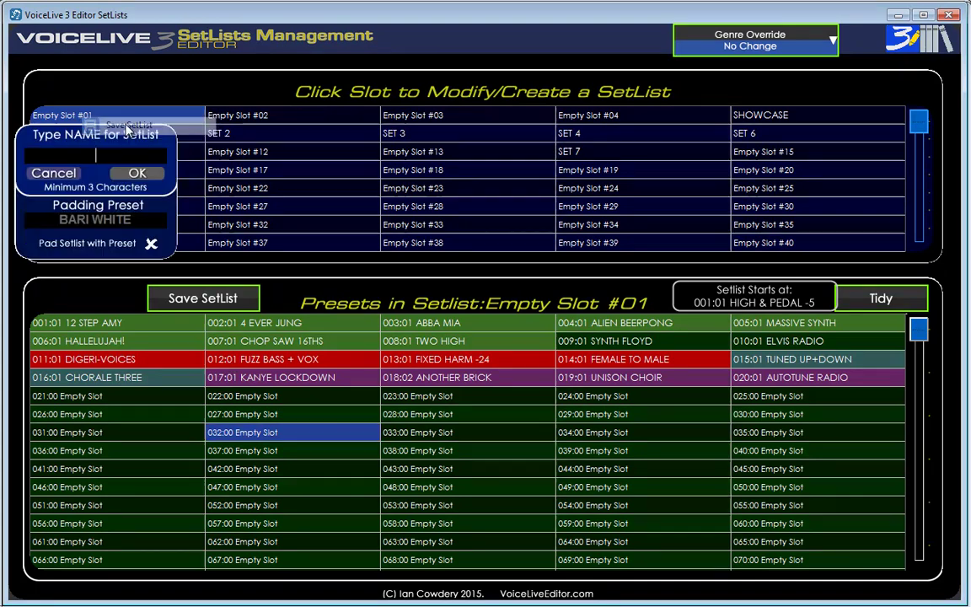
pyautogui.write('TE')
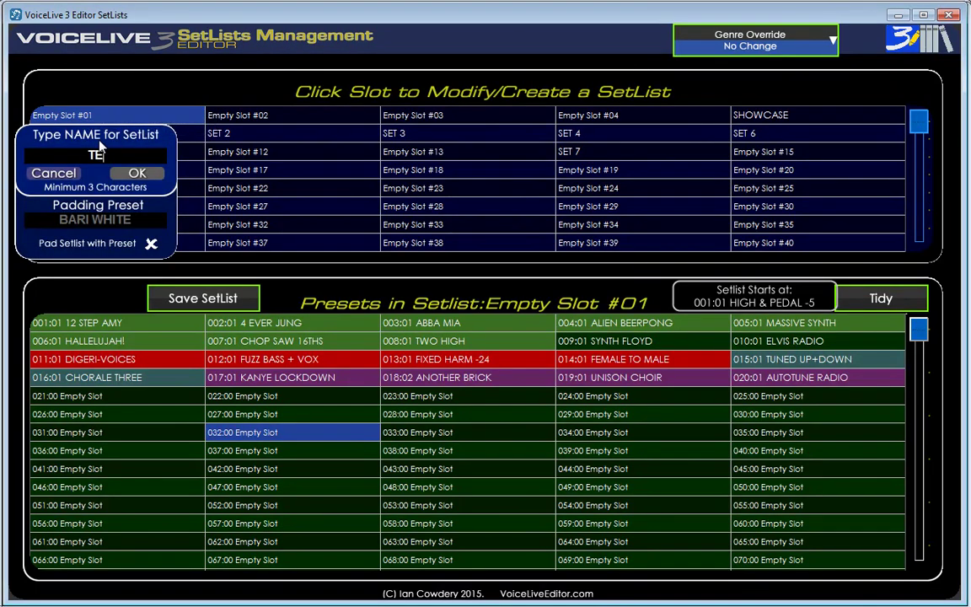
pyautogui.write('ST')
pyautogui.click(140, 175)
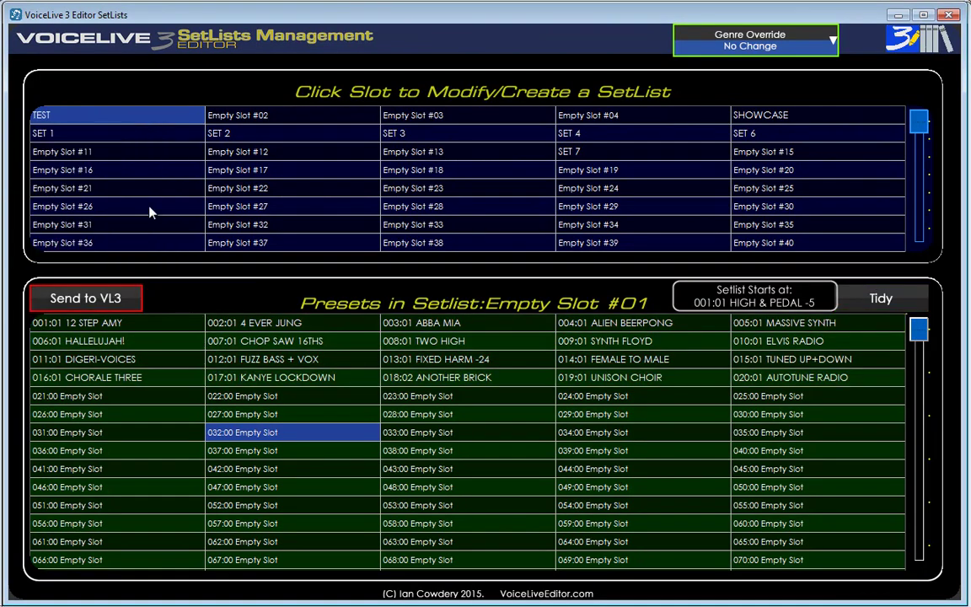
# - Send TEST to the VoiceLive 3 and reopen SetLists Management to confirm it starts at 12 STEP AMY
pyautogui.click(102, 300)
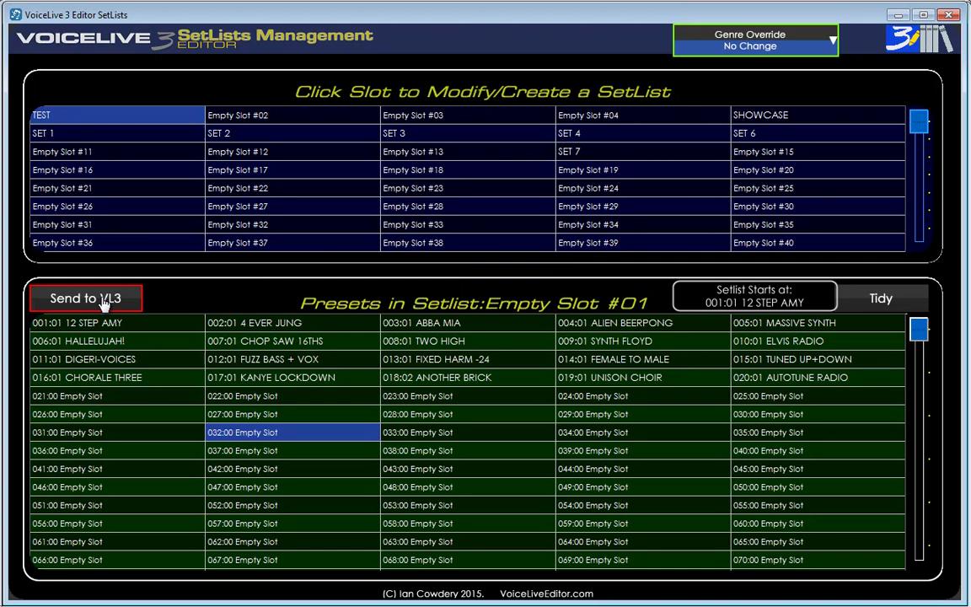
pyautogui.click(906, 38)
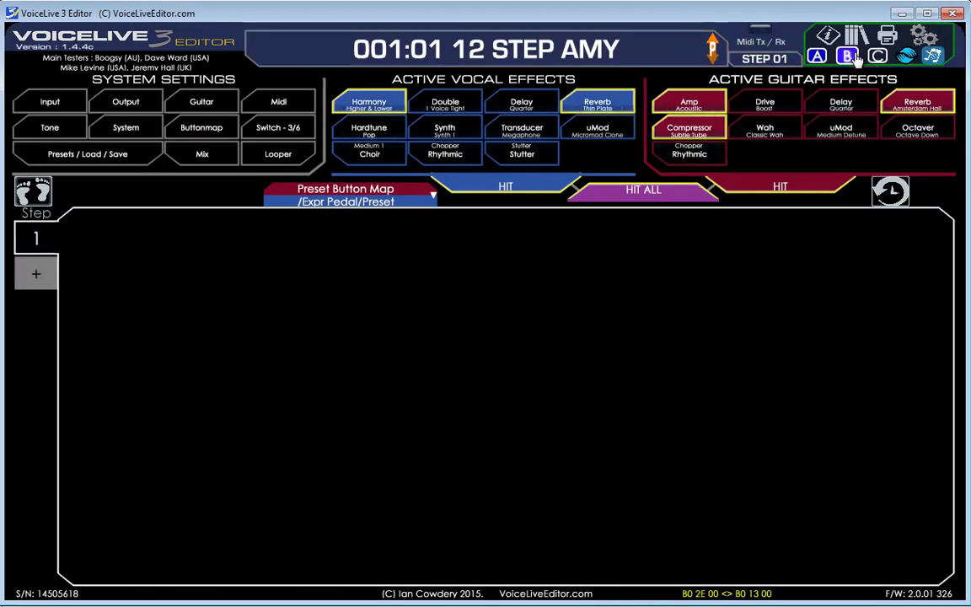
pyautogui.click(935, 56)
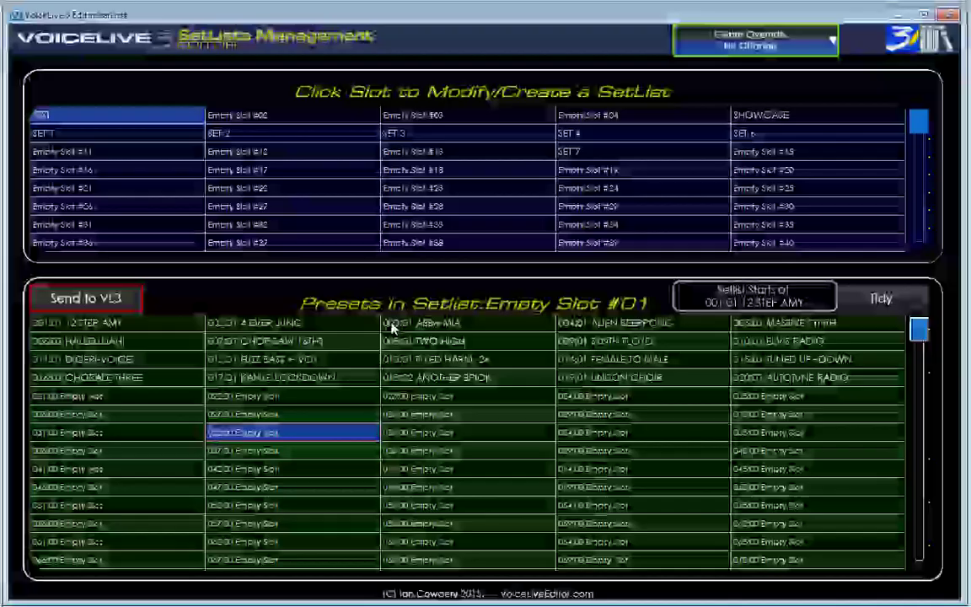
pyautogui.click(901, 38)
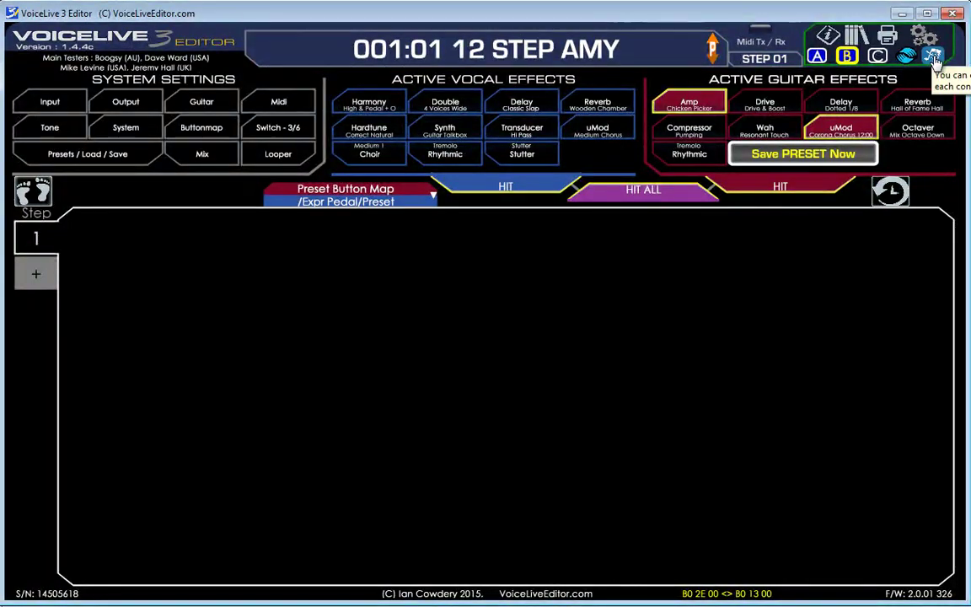
pyautogui.click(932, 56)
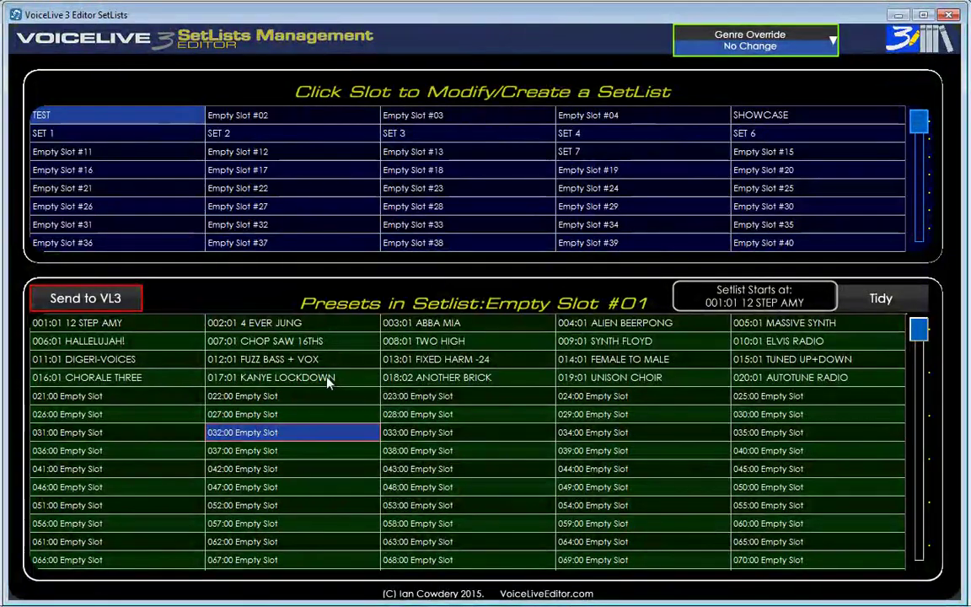
# - Reorder the setlist: HALLELUJAH! to slot 002, ANOTHER BRICK to 001, ELVIS RADIO to 008
pyautogui.click(122, 360)
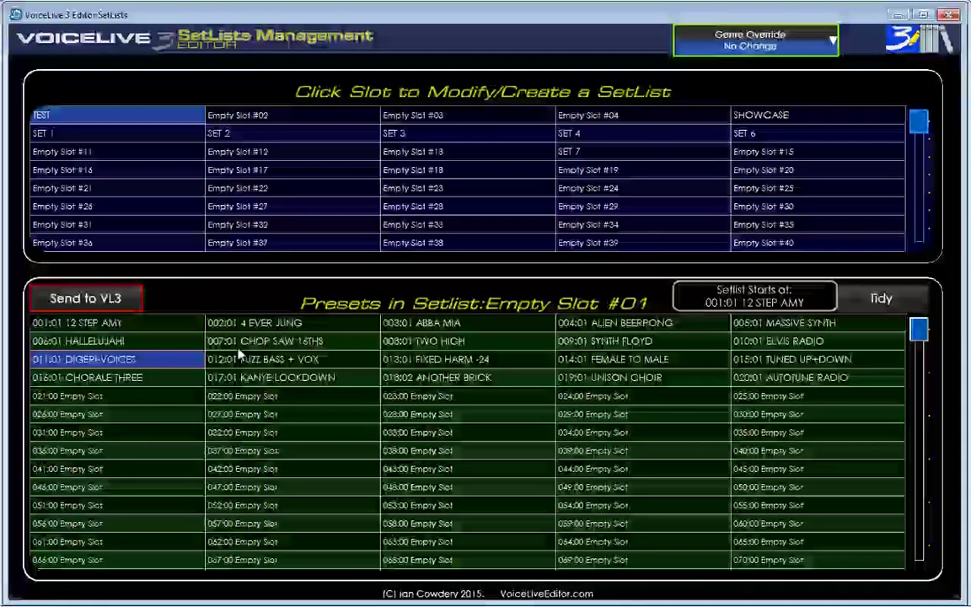
pyautogui.moveTo(107, 346); pyautogui.dragTo(295, 331)
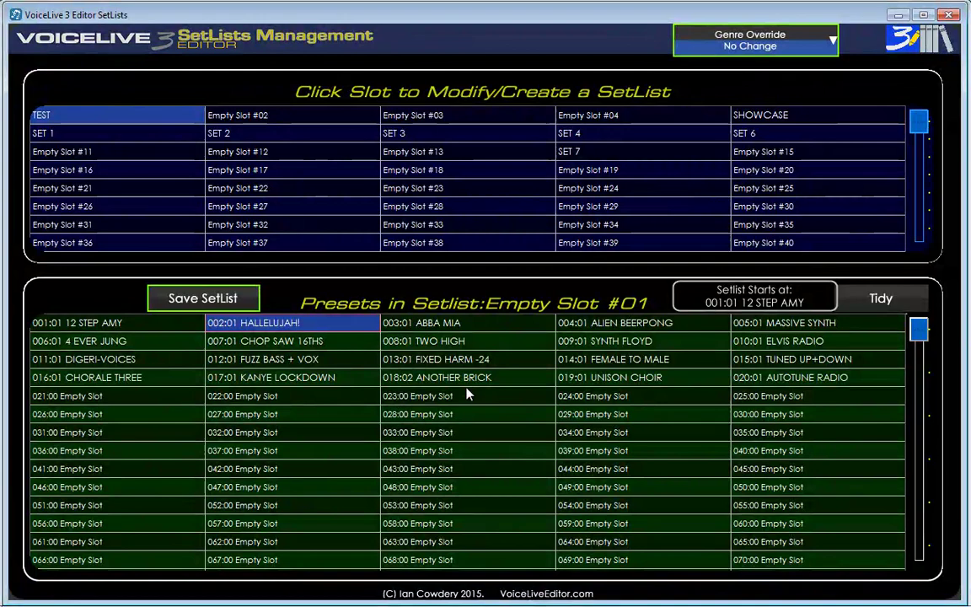
pyautogui.moveTo(438, 378); pyautogui.dragTo(115, 336)
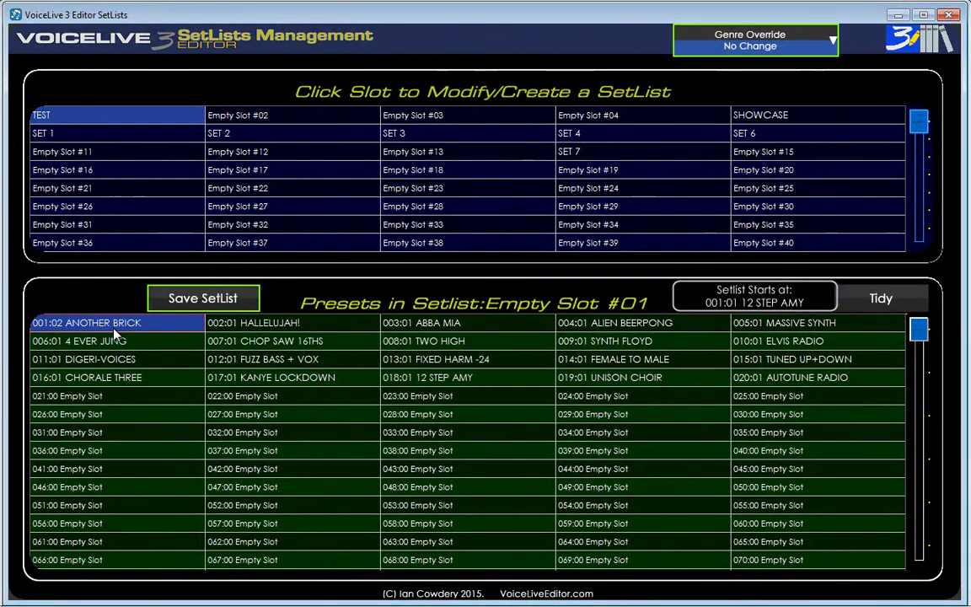
pyautogui.moveTo(771, 341); pyautogui.dragTo(463, 348)
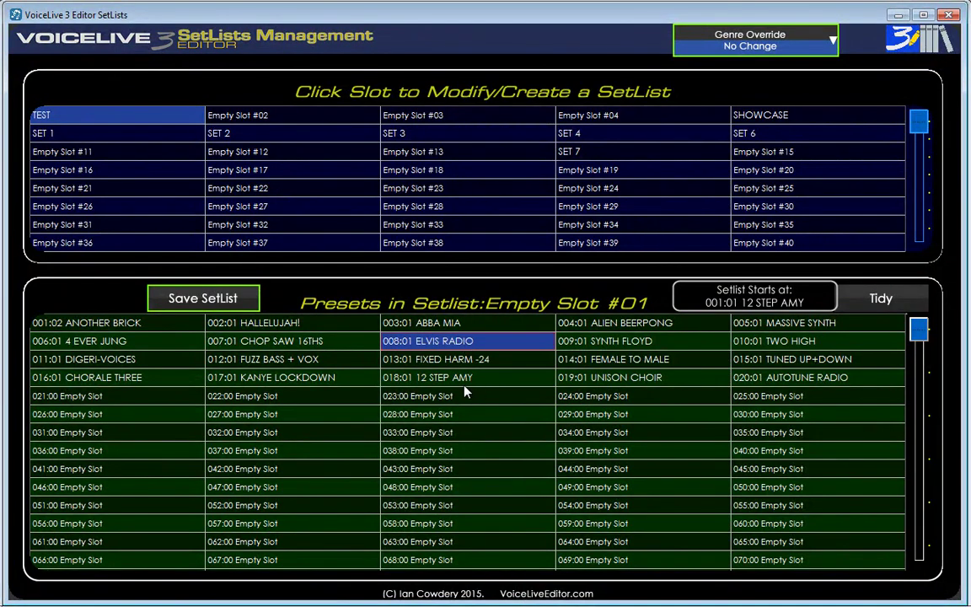
# - Delete 12 STEP AMY and SYNTH FLOYD from the setlist, then show the library presets
pyautogui.click(458, 379)
pyautogui.press('Delete')
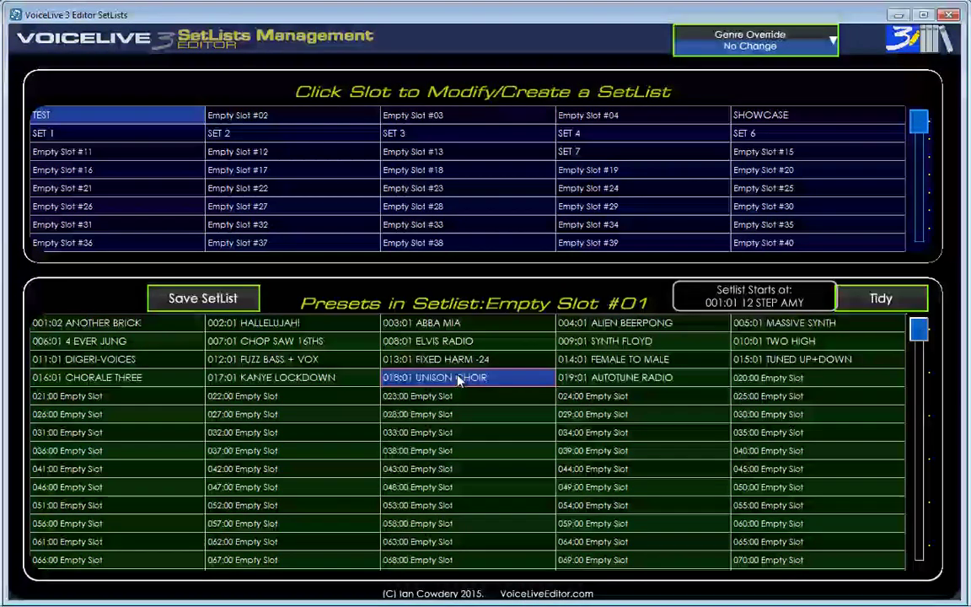
pyautogui.click(610, 343)
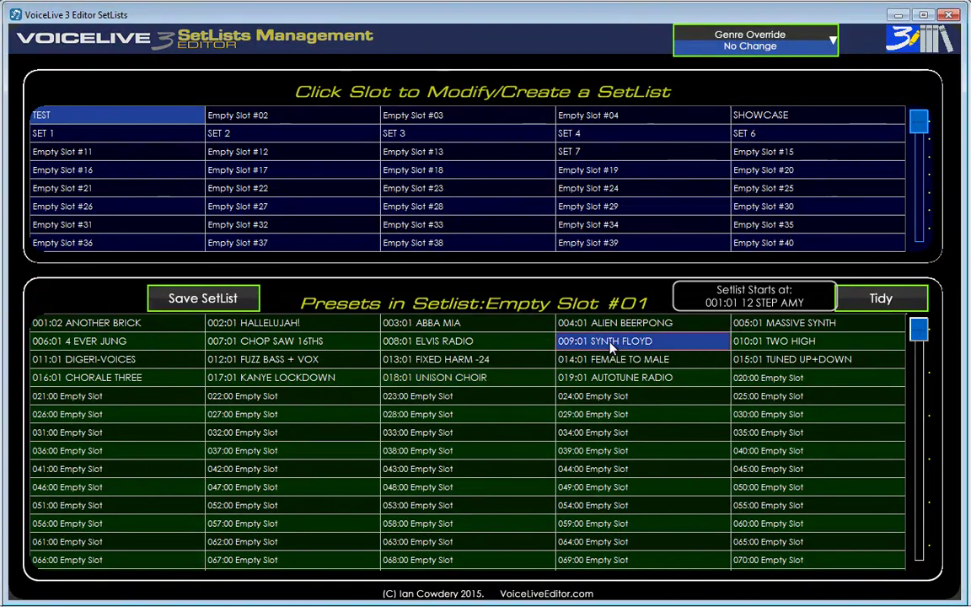
pyautogui.press('Delete')
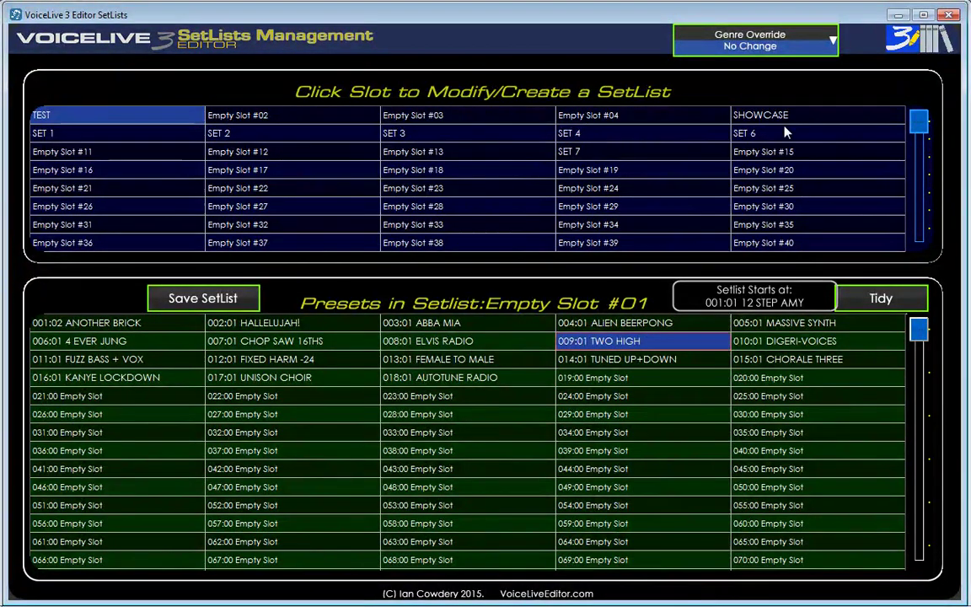
pyautogui.click(935, 49)
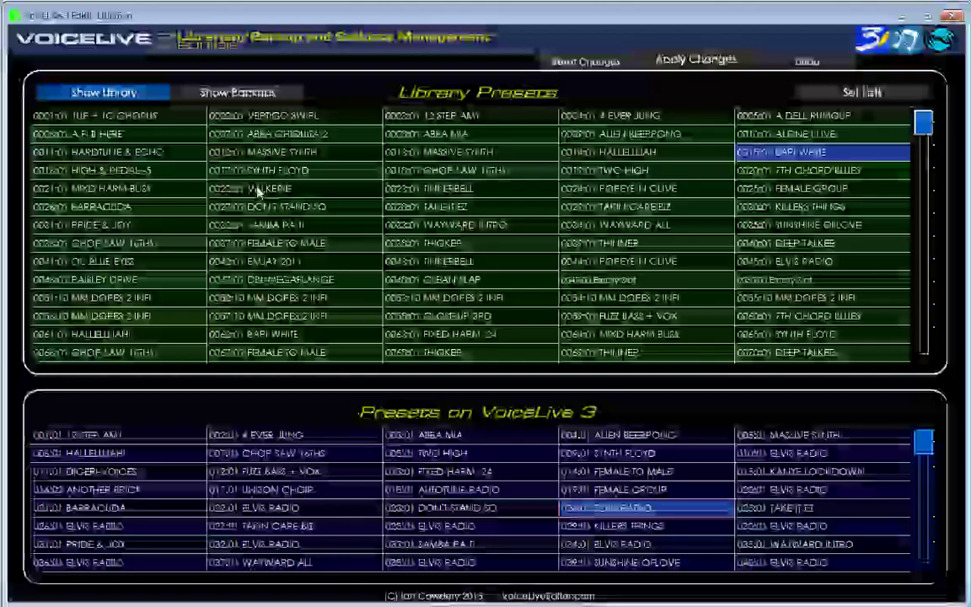
# - Copy library preset BARRACUDA and paste it into a newly inserted slot 008 of the setlist
pyautogui.rightClick(257, 192)
pyautogui.click(115, 211)
pyautogui.click(115, 211)
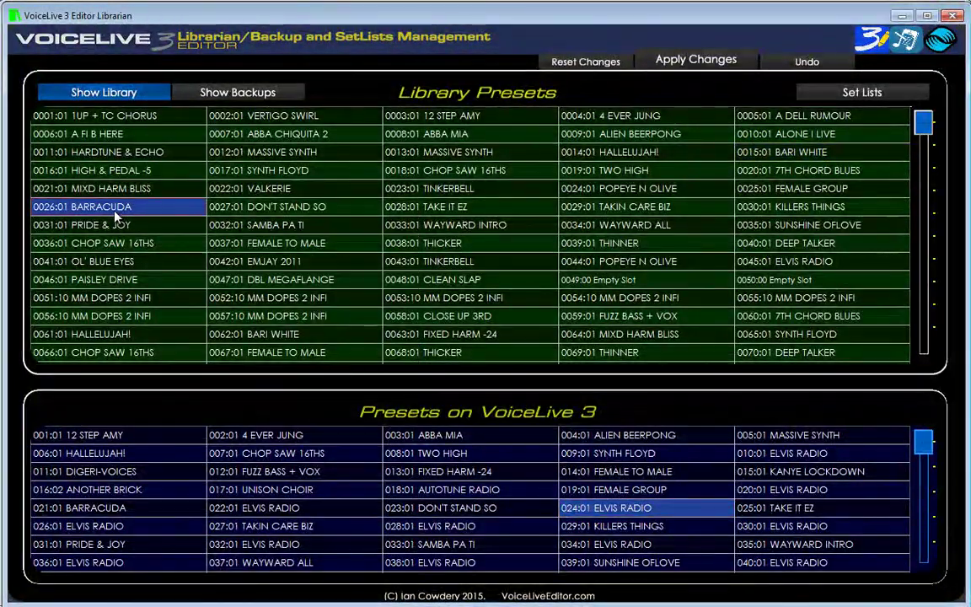
pyautogui.rightClick(115, 212)
pyautogui.press('Escape')
pyautogui.click(861, 92)
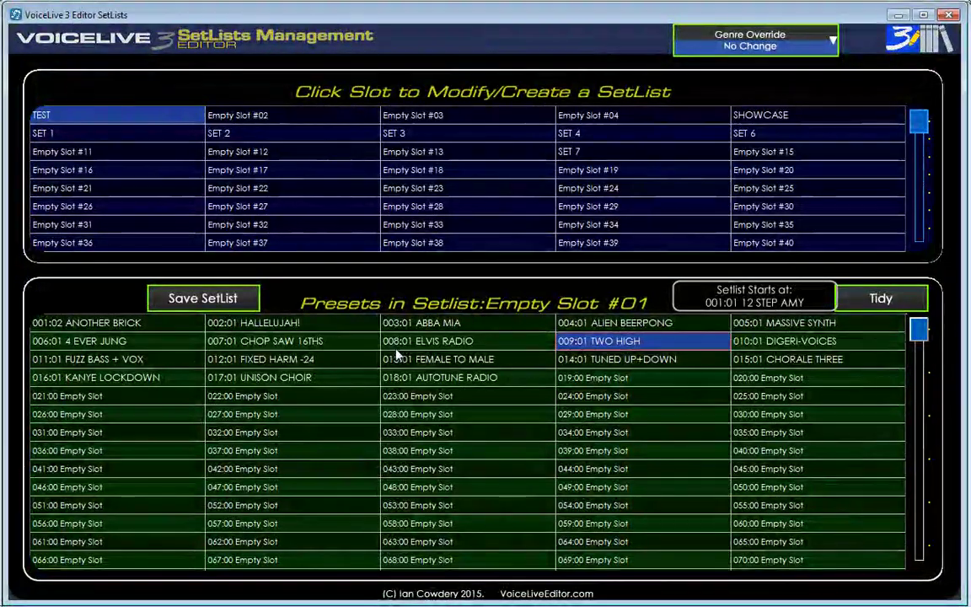
pyautogui.press('Insert')
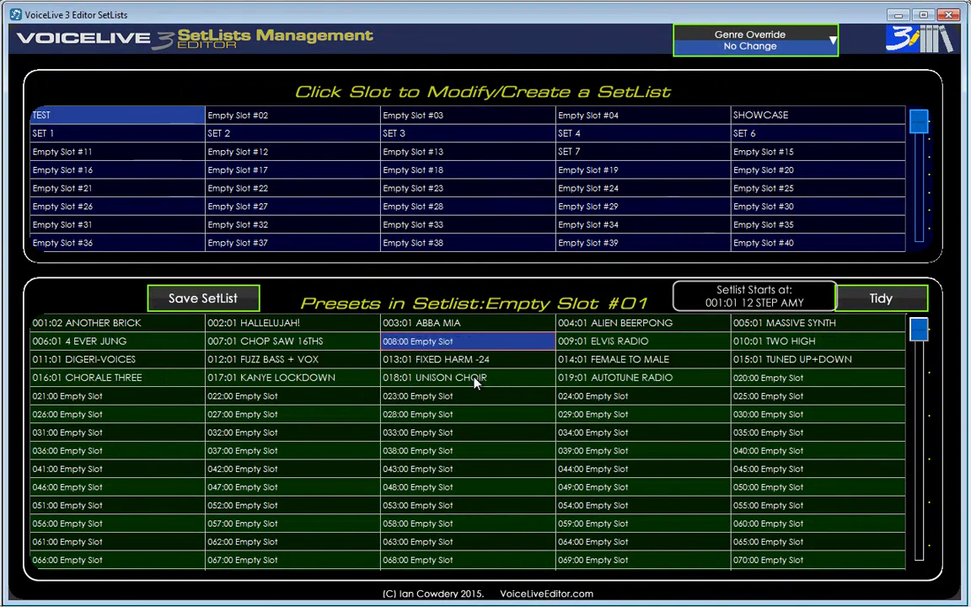
pyautogui.hotkey('ctrl', 'v')
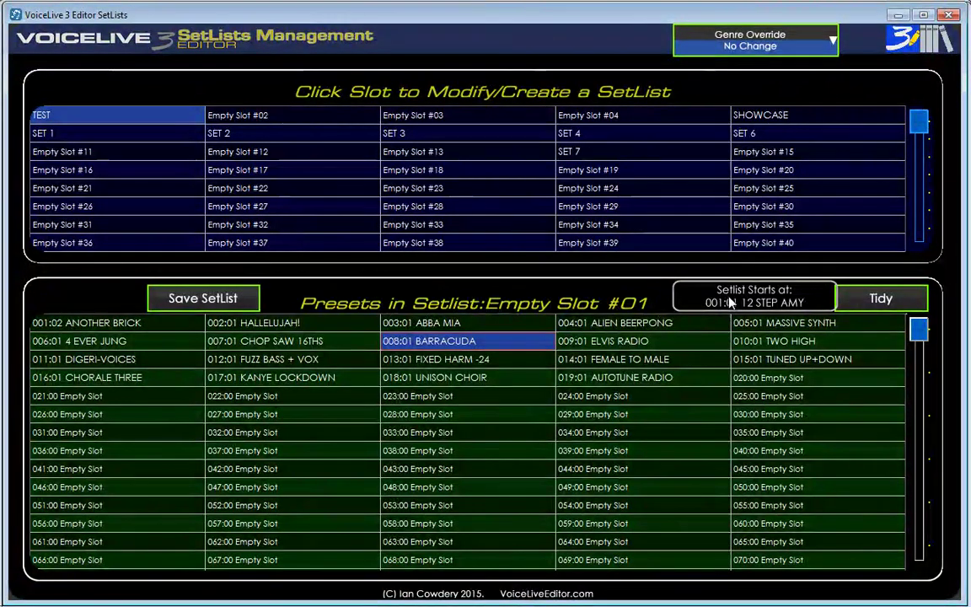
# - Save the working setlist into Empty Slot #02 with the name 'TEST B'
pyautogui.rightClick(248, 120)
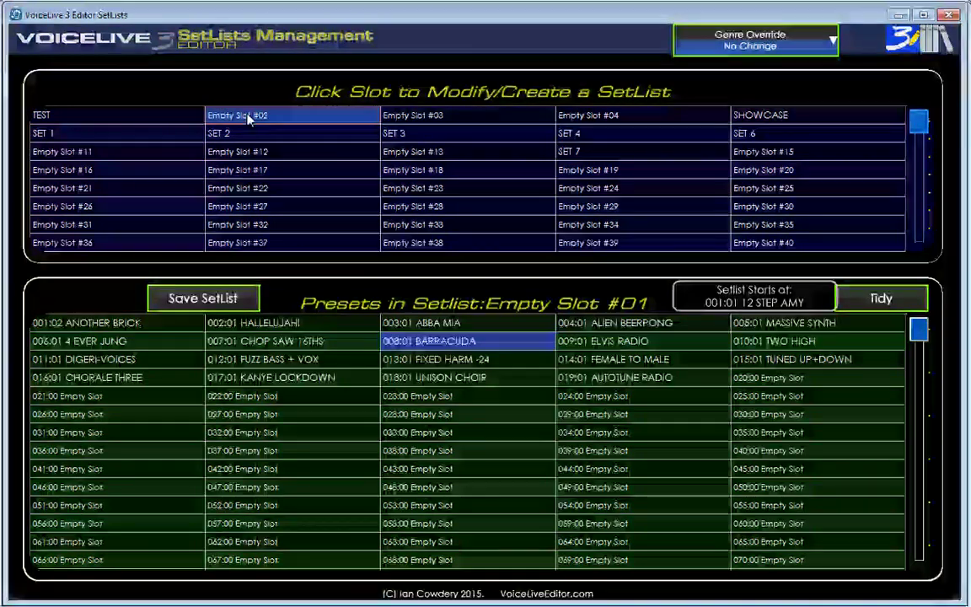
pyautogui.click(286, 125)
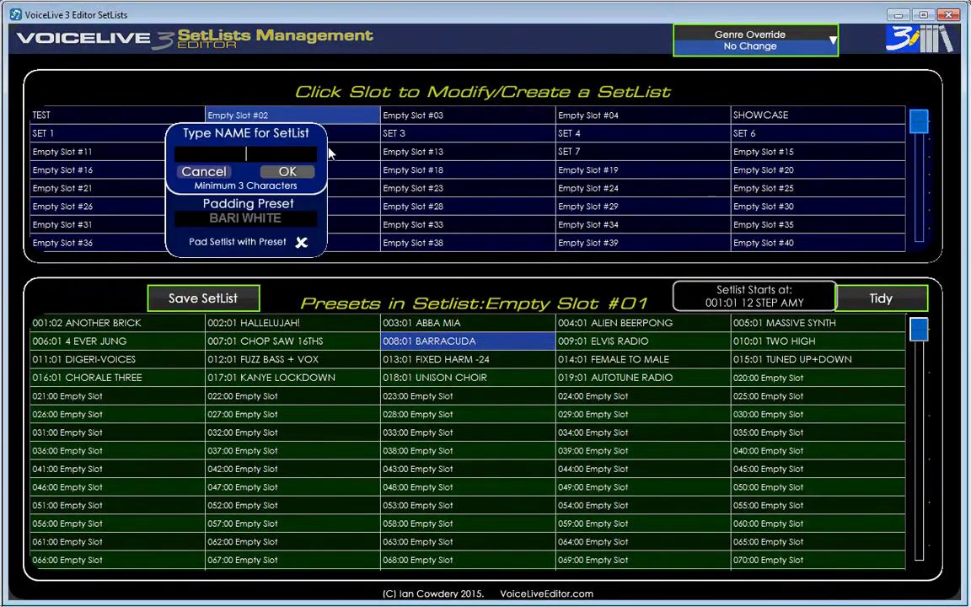
pyautogui.write('TEST B')
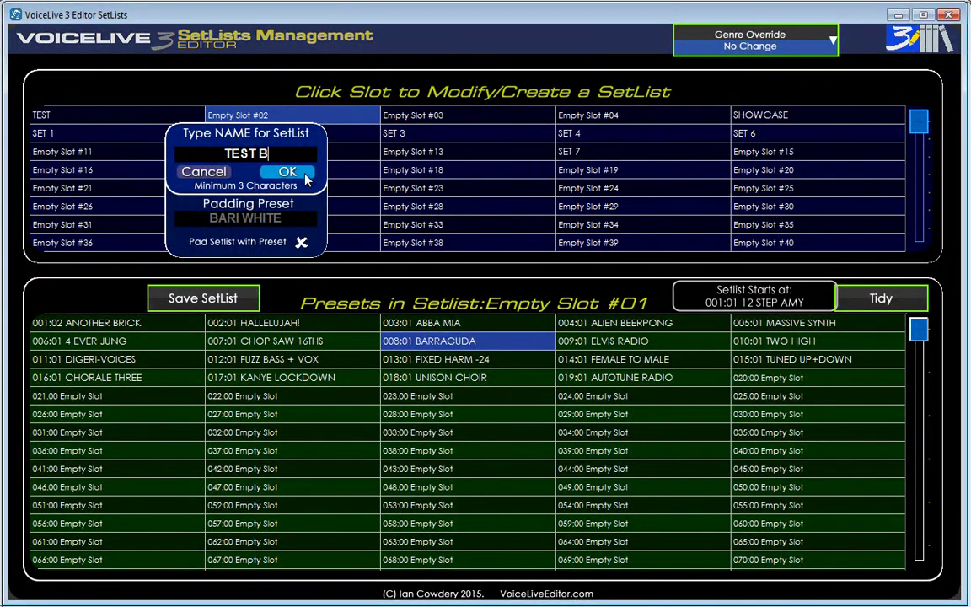
pyautogui.click(307, 180)
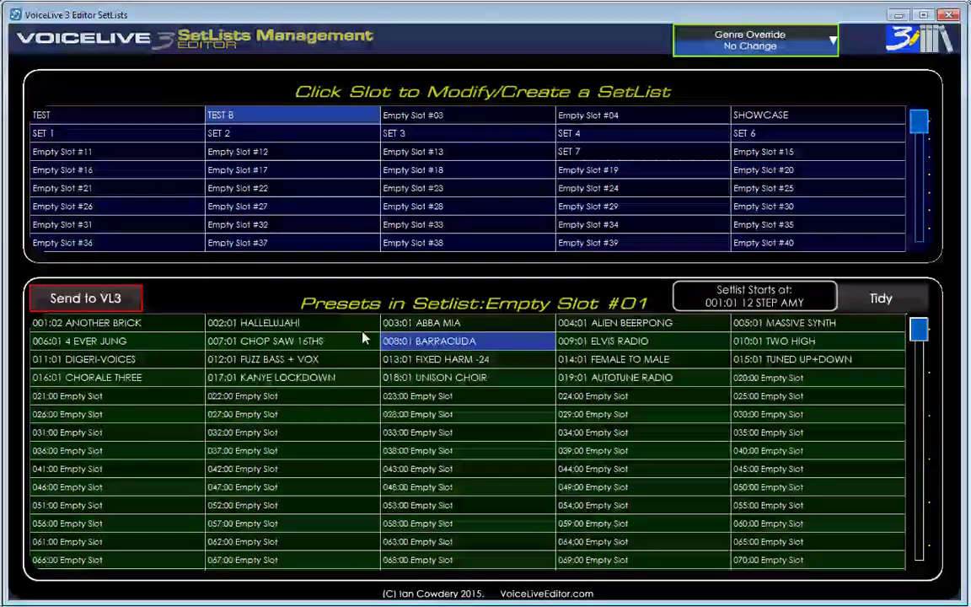
# - Load setlist TEST, set its genre override to Showcase, and send it to the VoiceLive 3
pyautogui.click(83, 122)
pyautogui.click(684, 45)
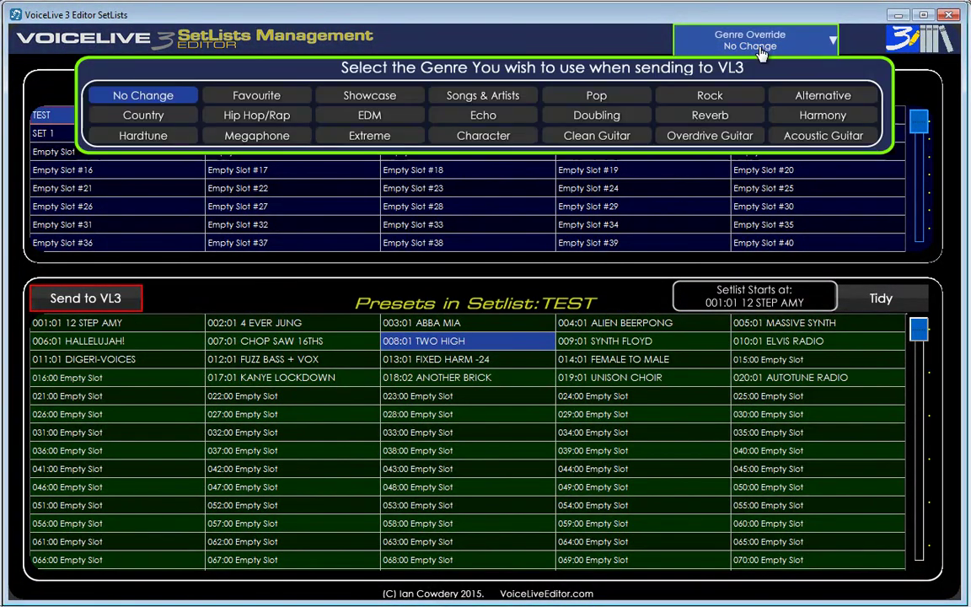
pyautogui.click(240, 98)
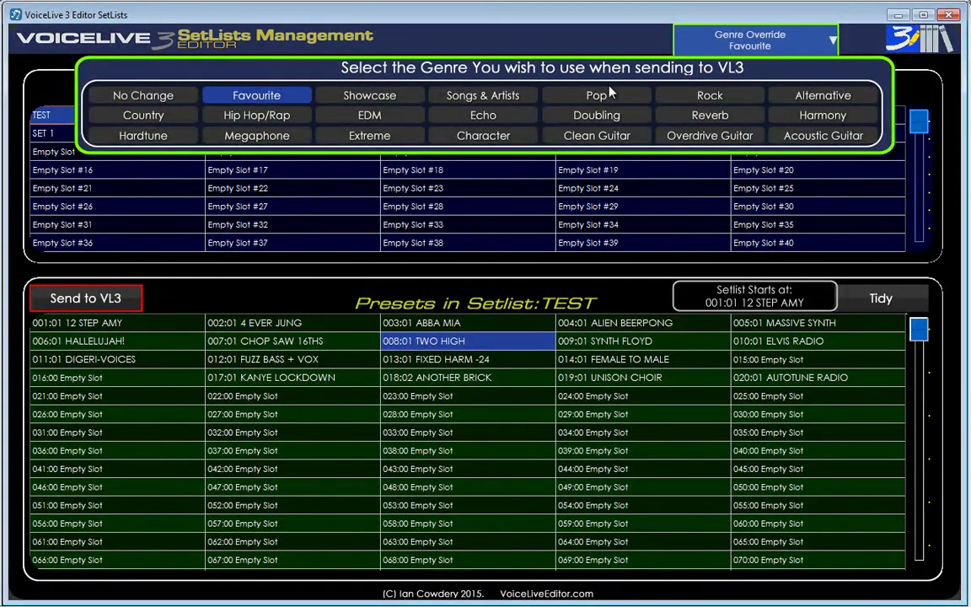
pyautogui.click(388, 99)
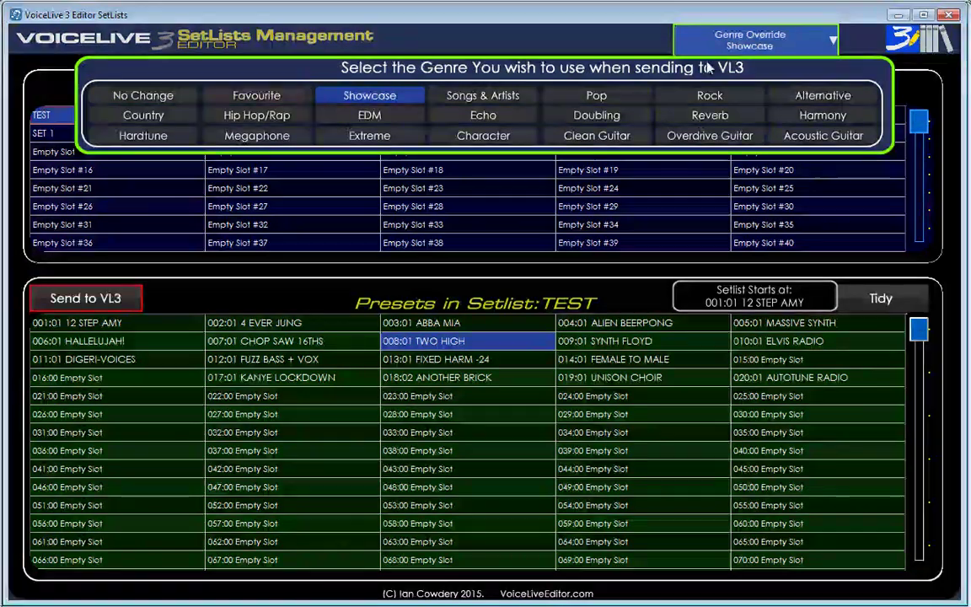
pyautogui.click(738, 38)
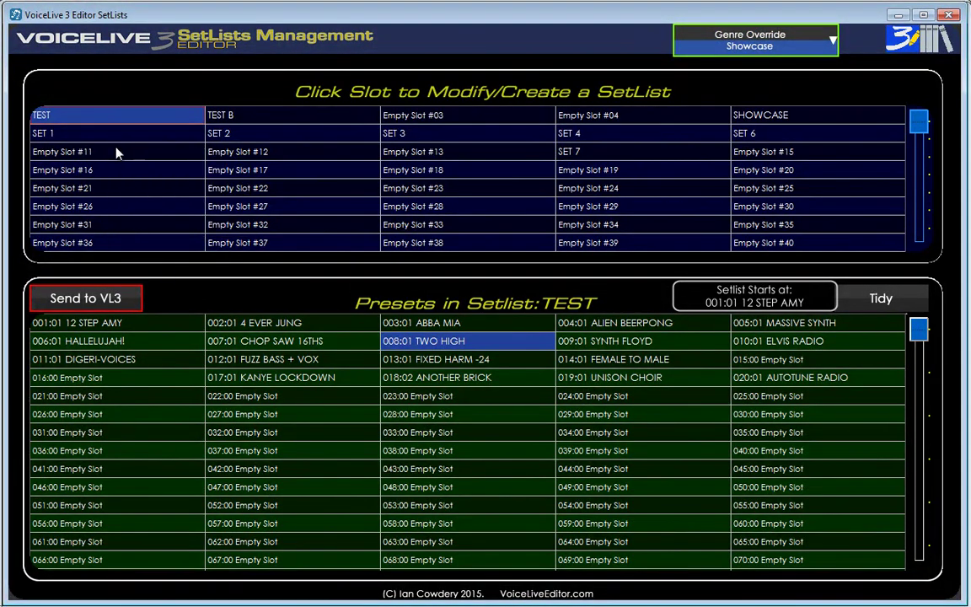
pyautogui.click(88, 301)
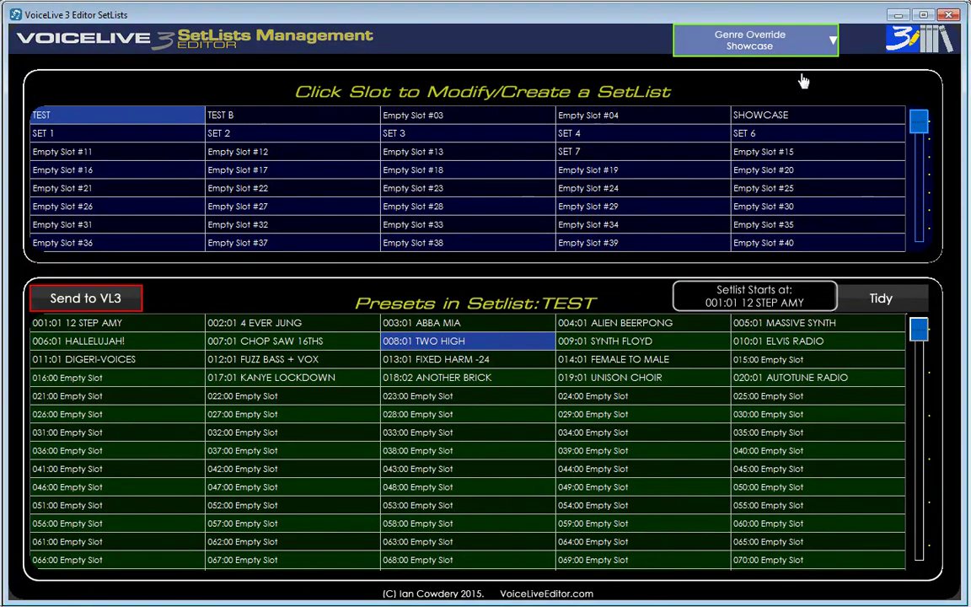
# - In the Librarian, select device preset 026:01 ELVIS RADIO as TEST's start location
pyautogui.click(926, 38)
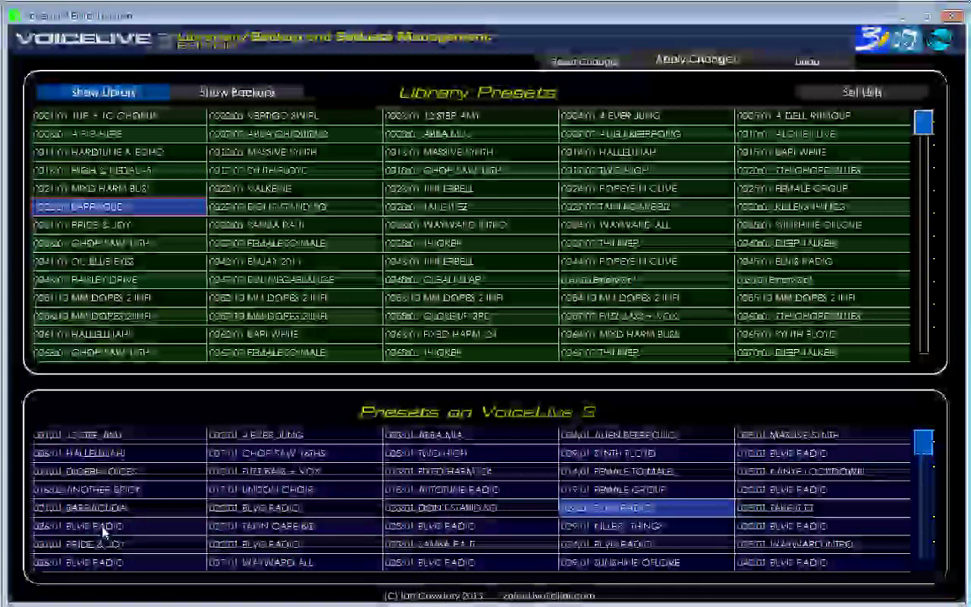
pyautogui.click(71, 526)
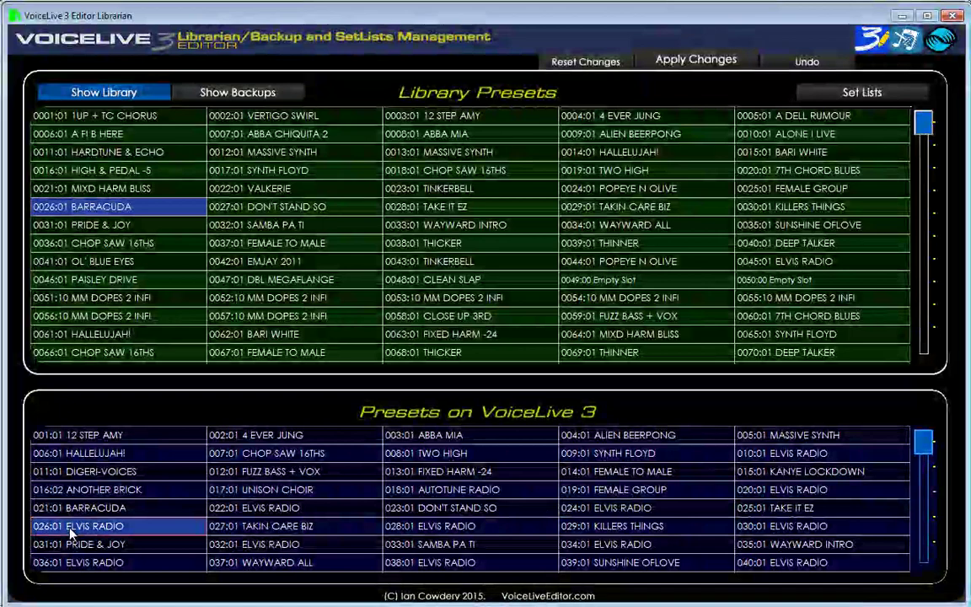
pyautogui.rightClick(70, 528)
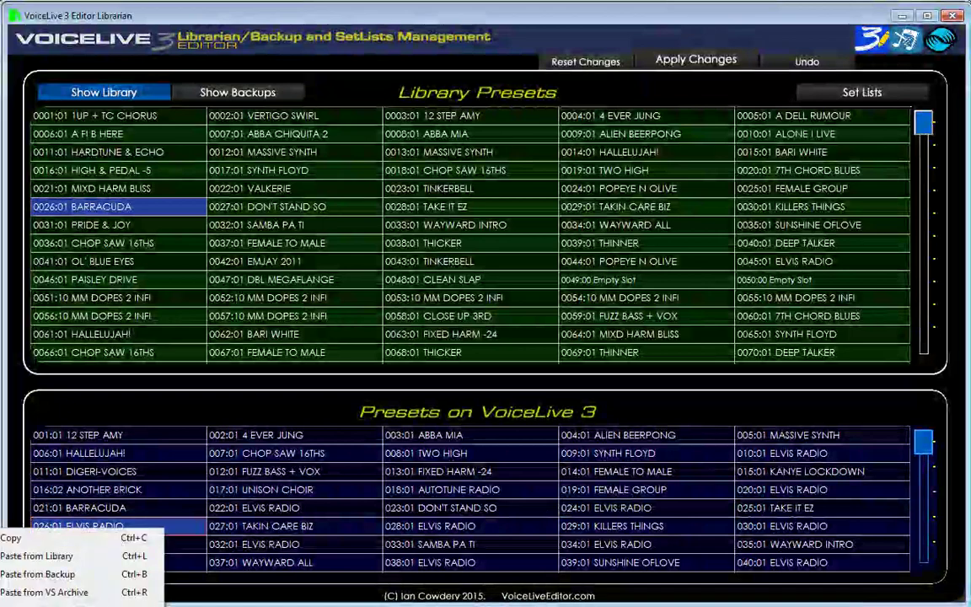
pyautogui.press('Escape')
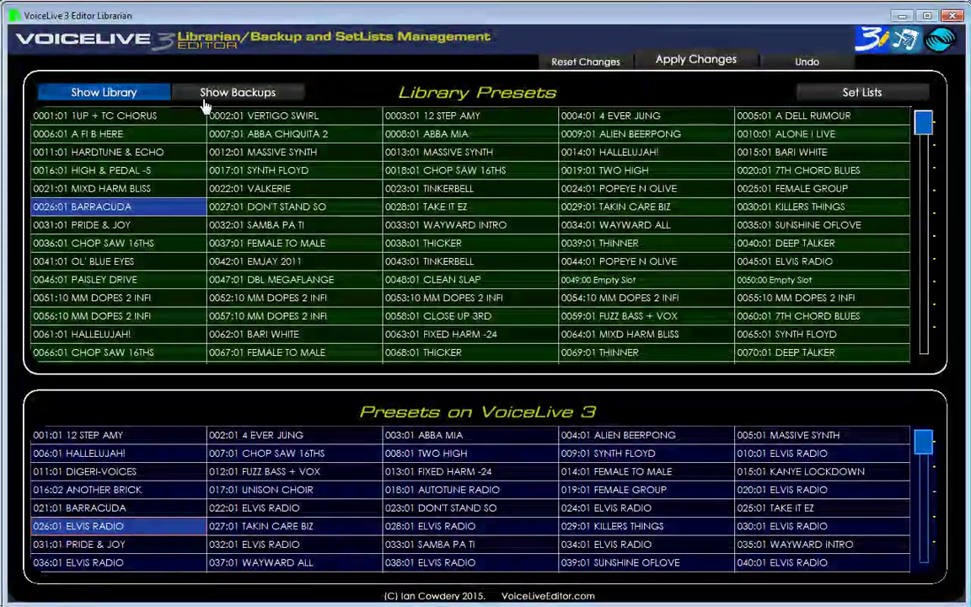
# - Load setlist TEST B, set its genre override to Pop, and send it to the VoiceLive 3
pyautogui.click(861, 92)
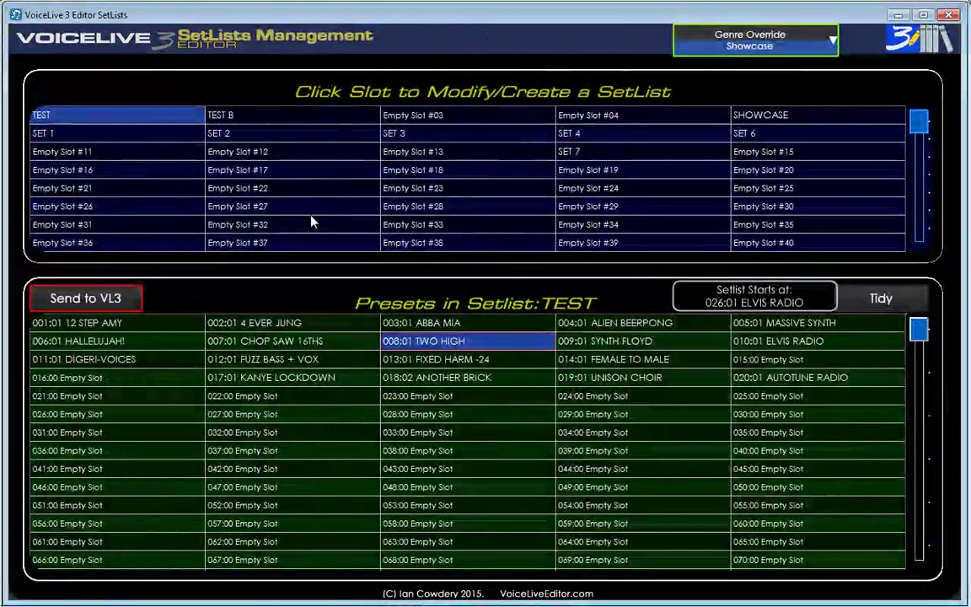
pyautogui.doubleClick(236, 117)
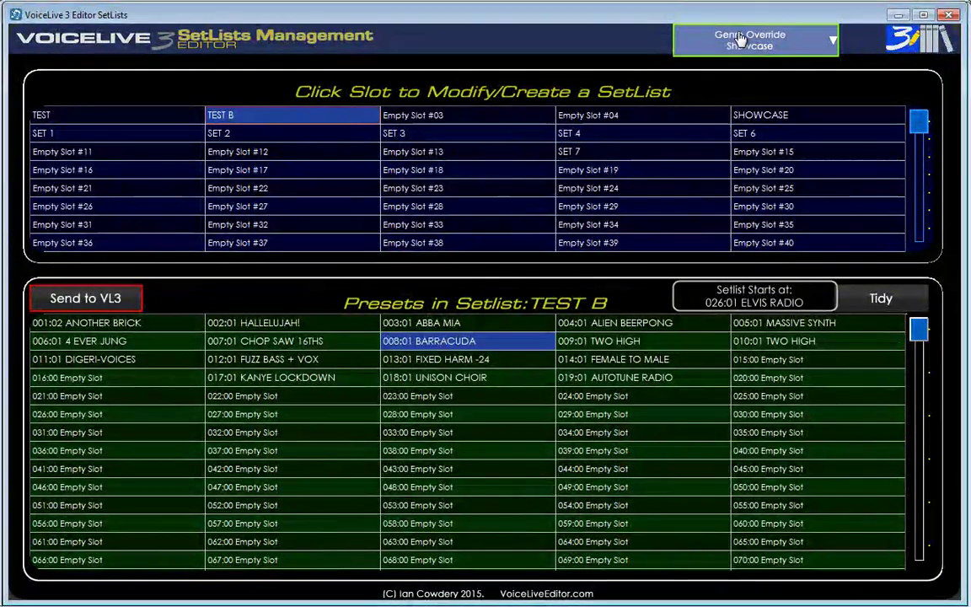
pyautogui.click(740, 40)
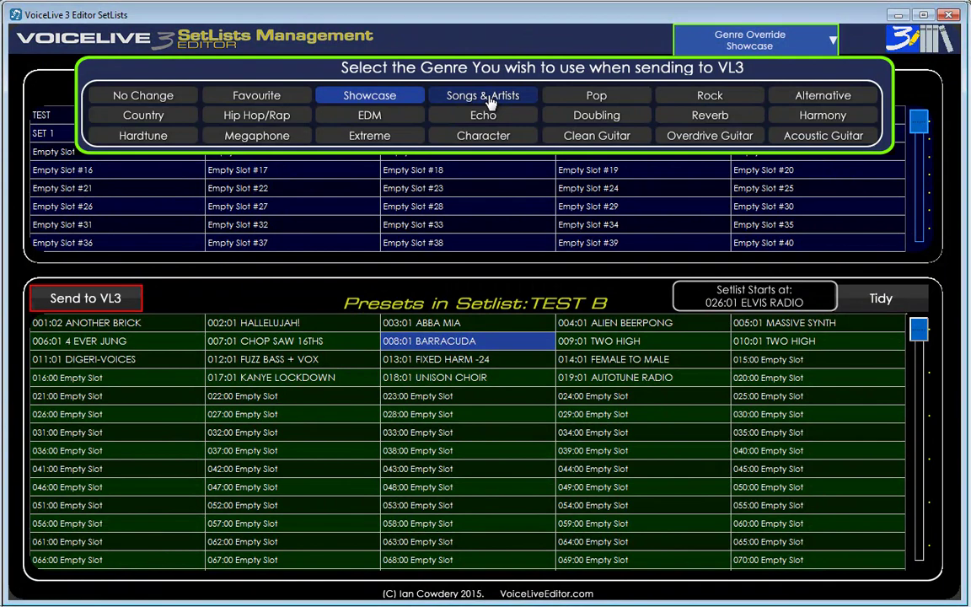
pyautogui.click(595, 98)
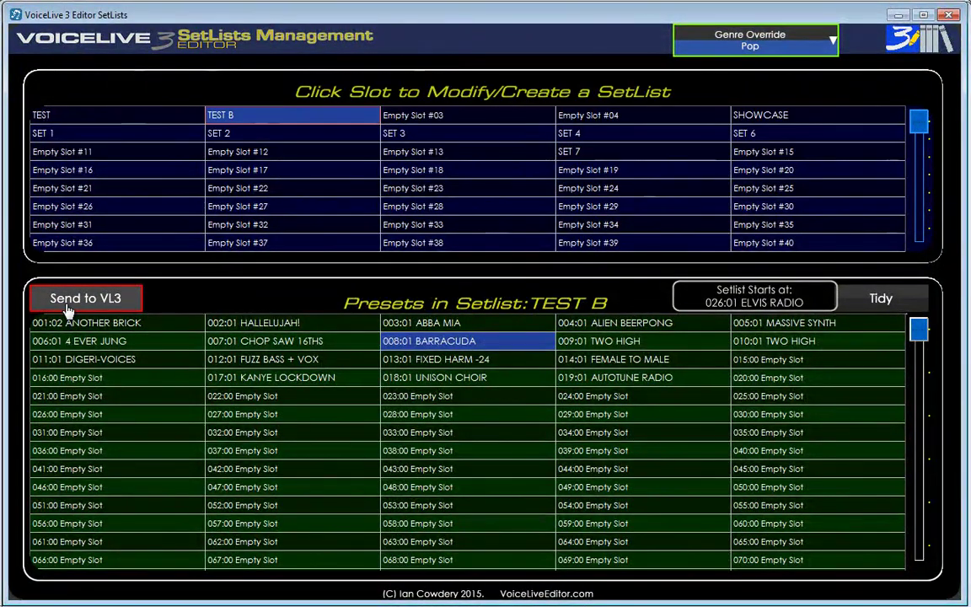
pyautogui.click(68, 308)
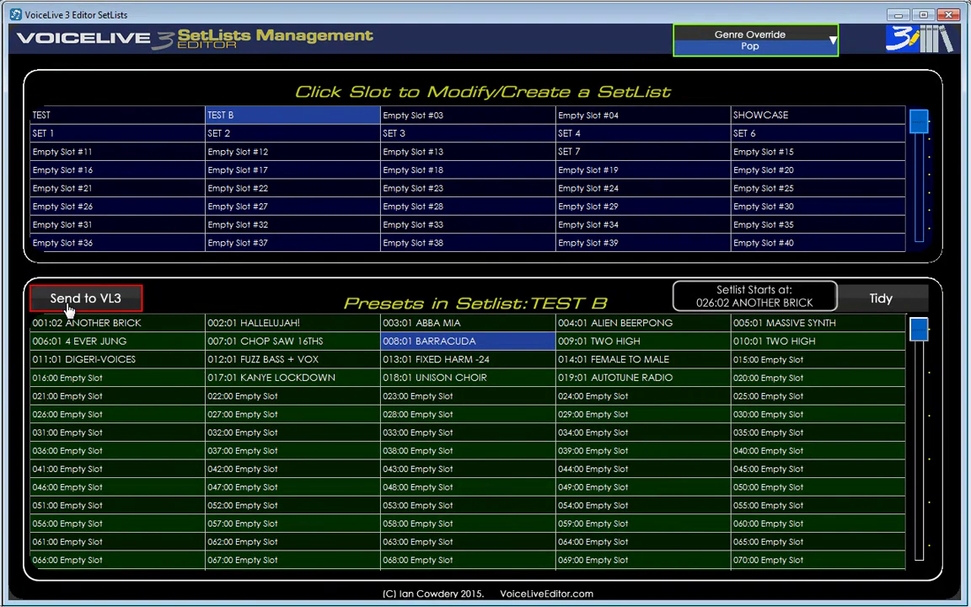
pyautogui.click(747, 46)
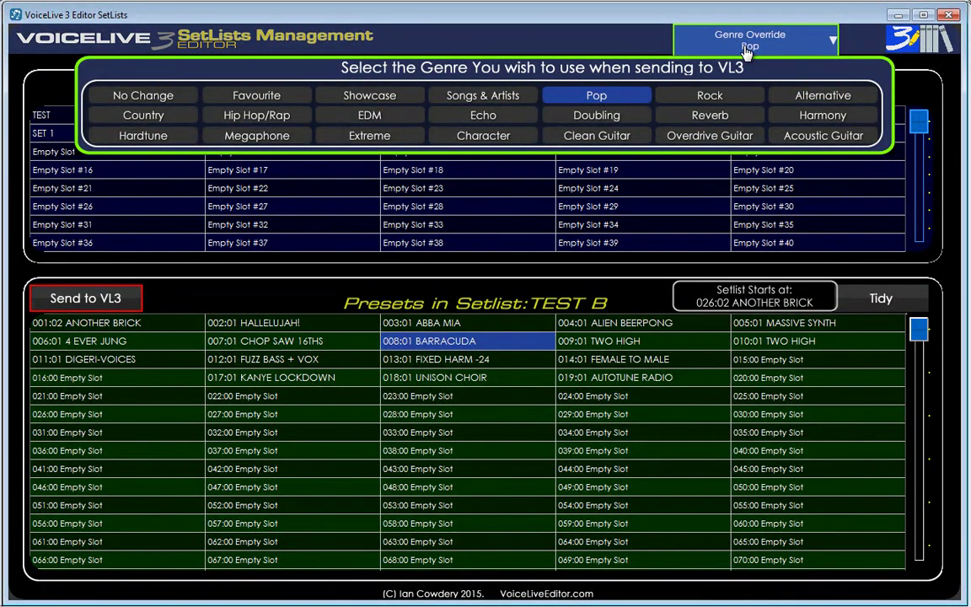
pyautogui.click(750, 50)
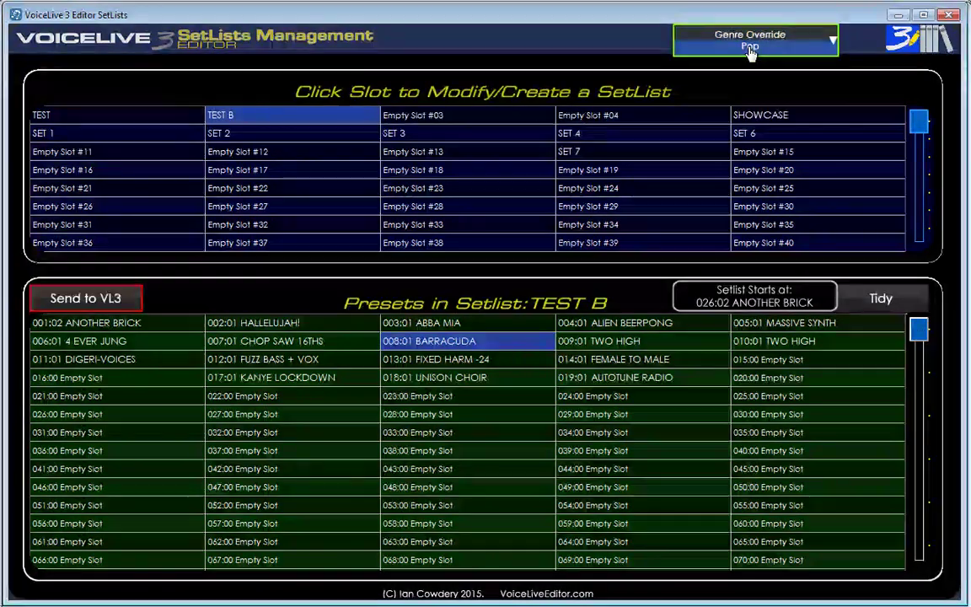